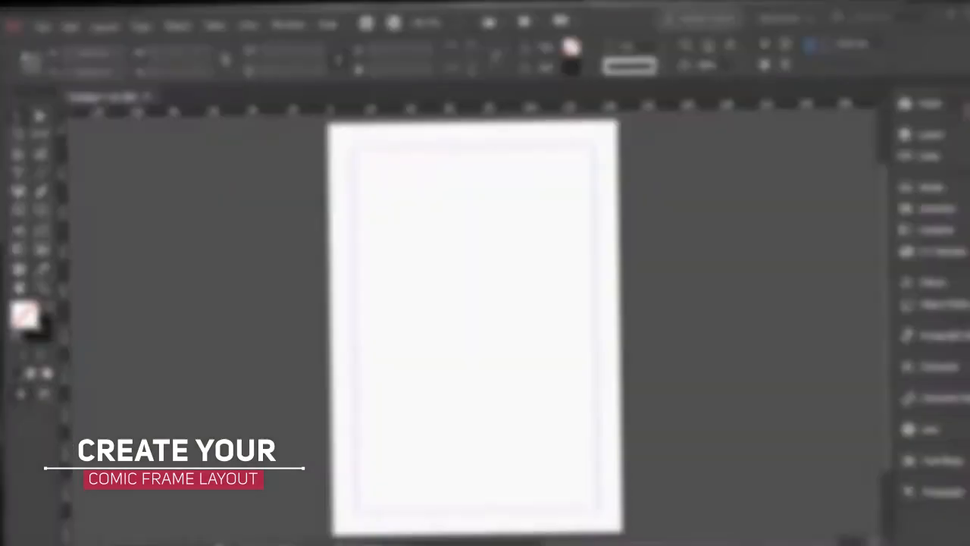
- Draw a rectangular comic panel about 61.3 x 57.05 mm from the upper-left margin corner of the page
click(929, 110)
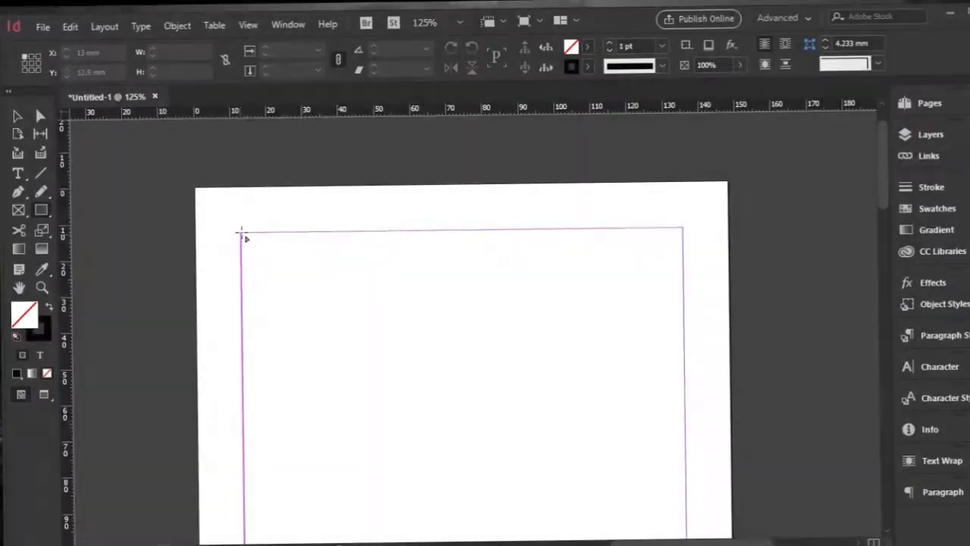
drag(237, 222, 460, 429)
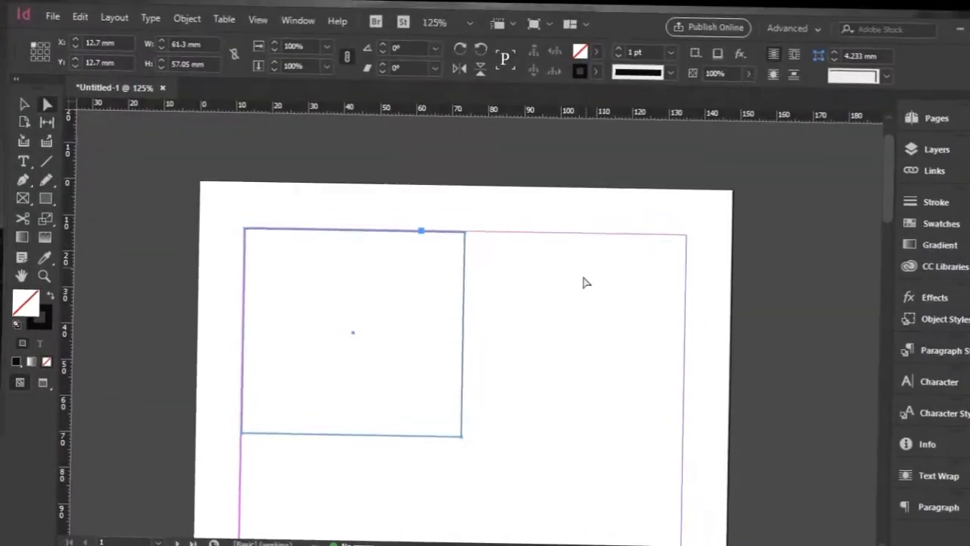
click(584, 282)
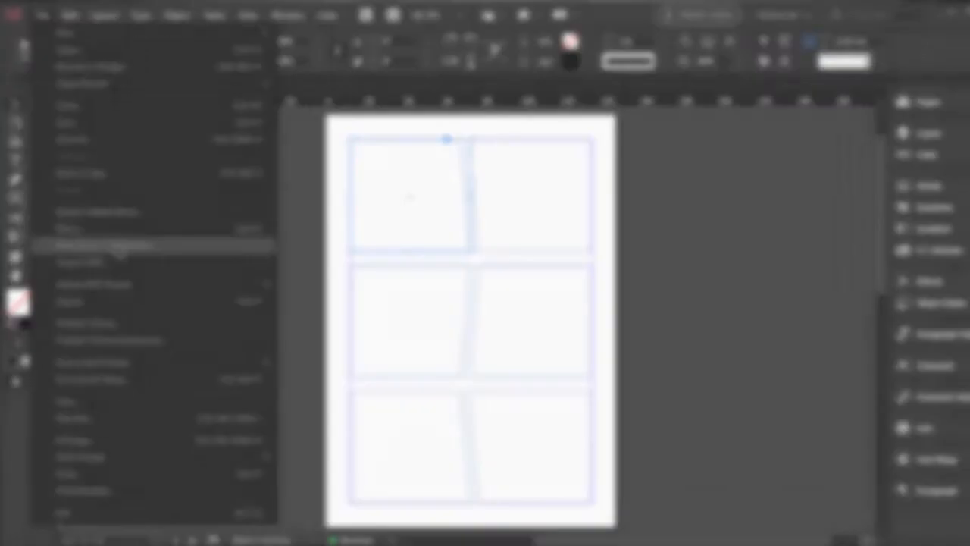
- Place the image 00001.jpg in the upper-left comic panel and fit it to fill the frame
click(120, 241)
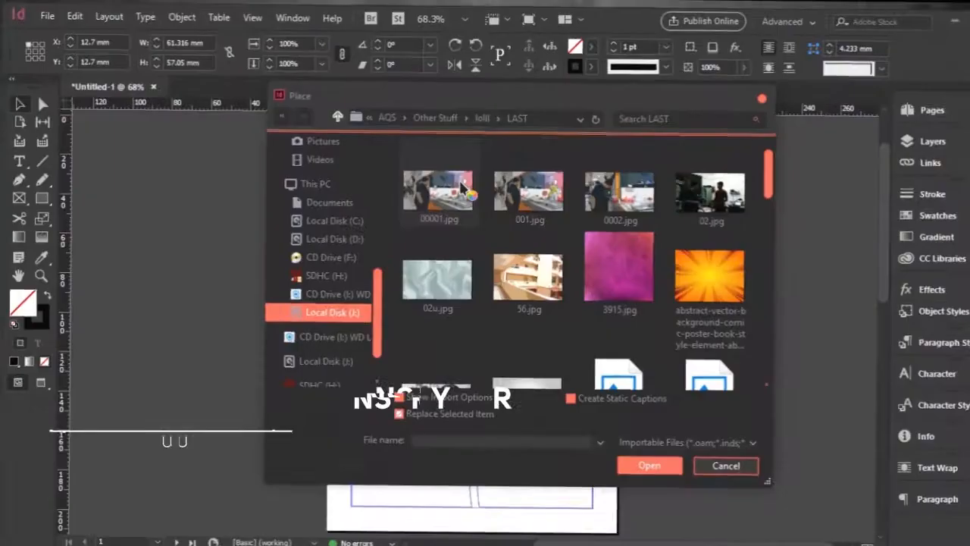
click(458, 180)
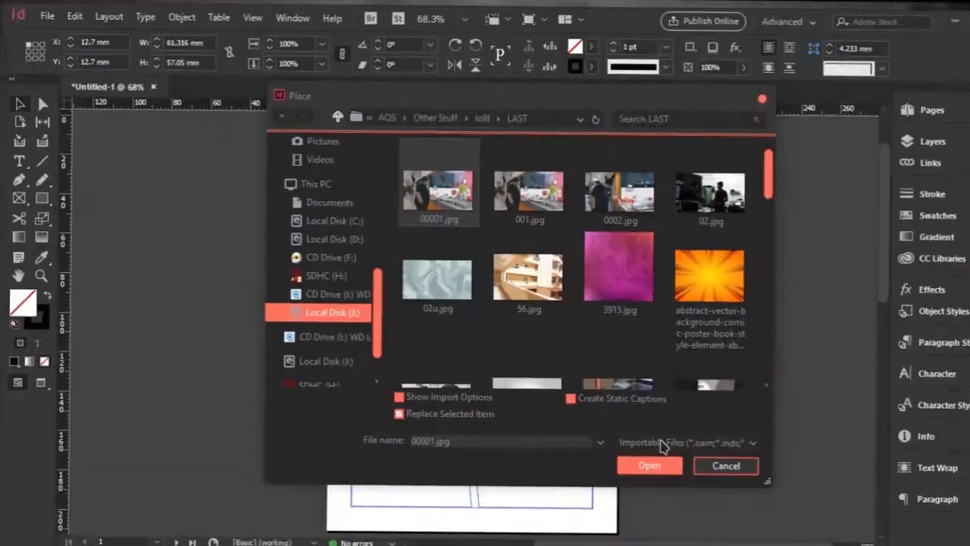
click(664, 468)
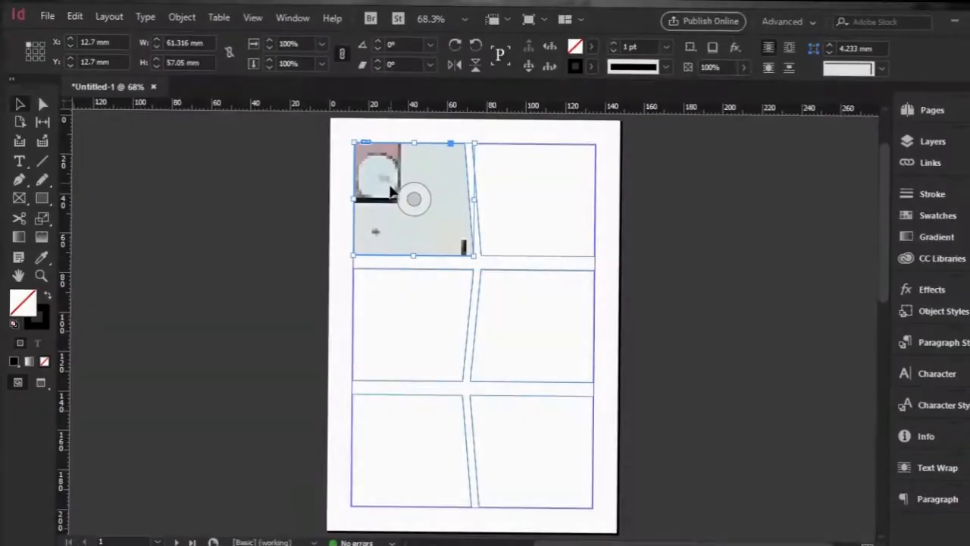
right_click(391, 201)
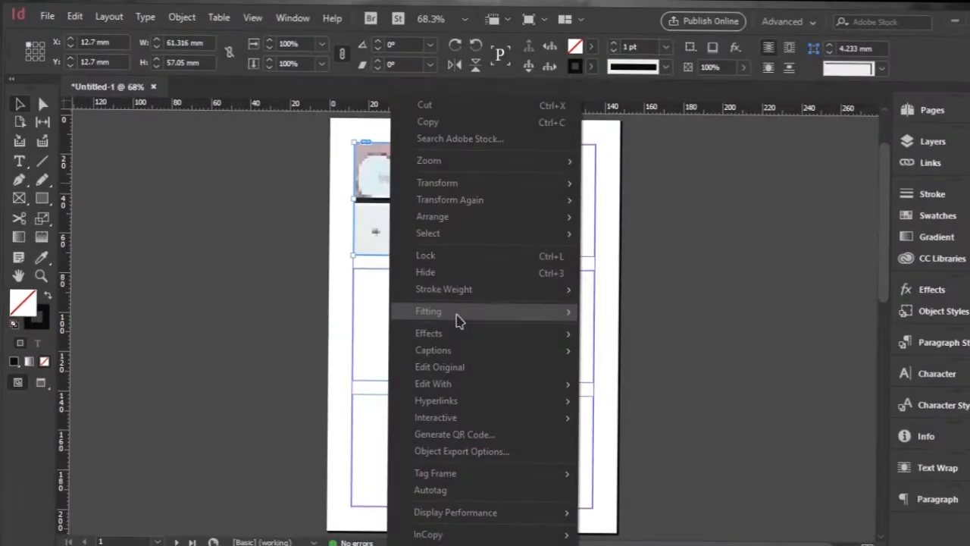
mouse_move(454, 308)
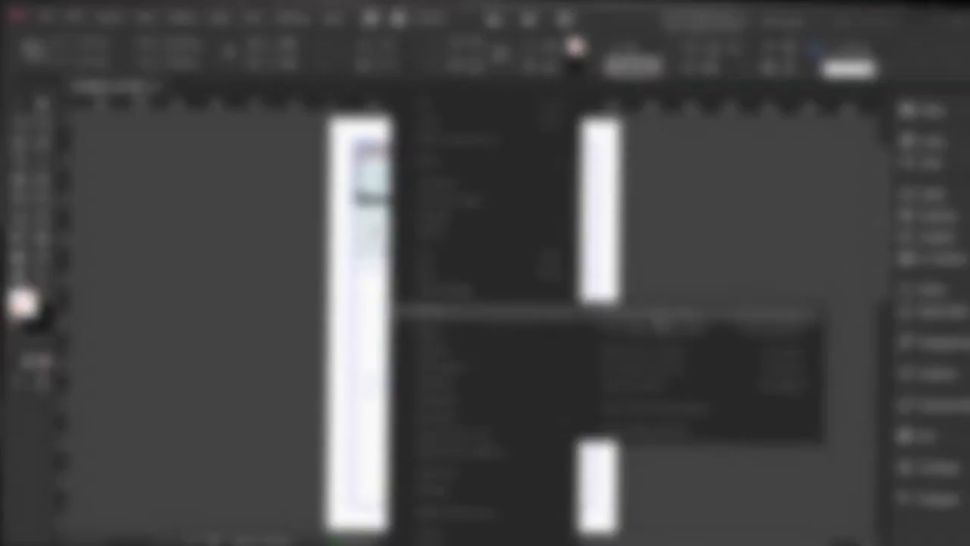
click(658, 325)
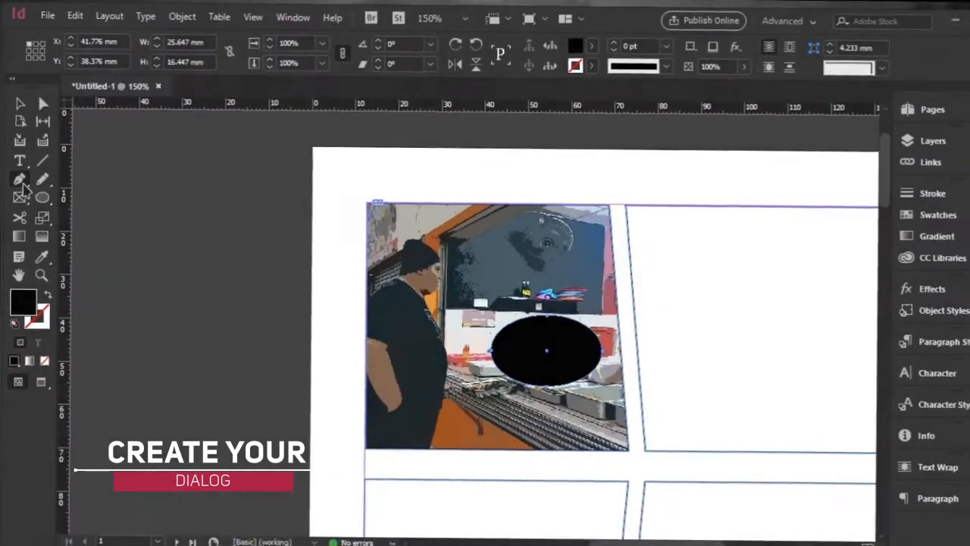
- Add anchor points to the black ellipse's upper edge and shape a pointed speech-bubble tail with its tip at X 41.8 mm, Y 28 mm
click(26, 182)
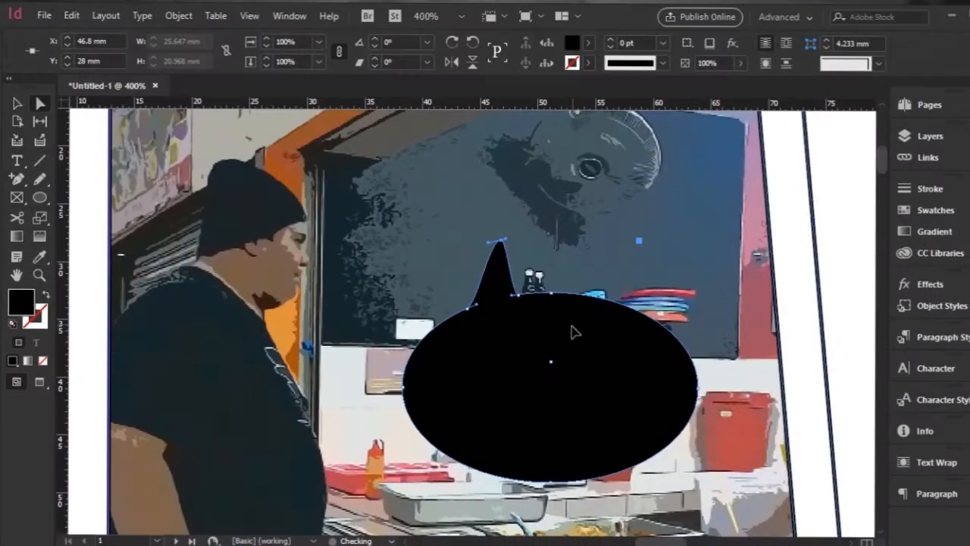
key(Left)
key(Left)
key(Left)
key(Left)
key(Left)
key(Left)
key(Left)
key(Left)
key(Left)
key(Left)
key(Left)
key(Left)
key(Left)
key(Left)
key(Left)
key(Left)
key(Left)
key(Left)
key(Left)
key(Left)
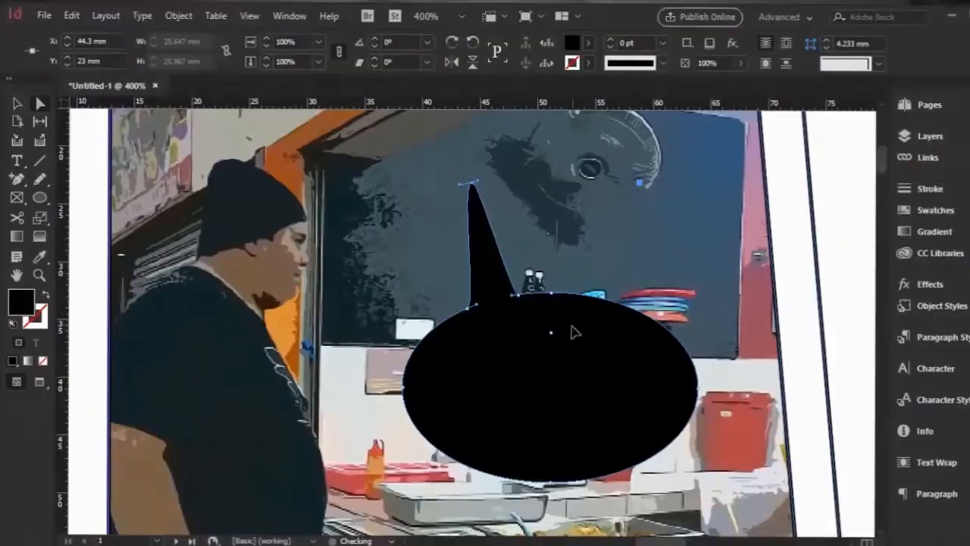
key(Down)
key(Down)
key(Down)
key(Down)
key(Down)
key(Down)
key(Down)
key(Down)
key(Down)
key(Down)
key(Down)
key(Down)
key(Down)
key(Down)
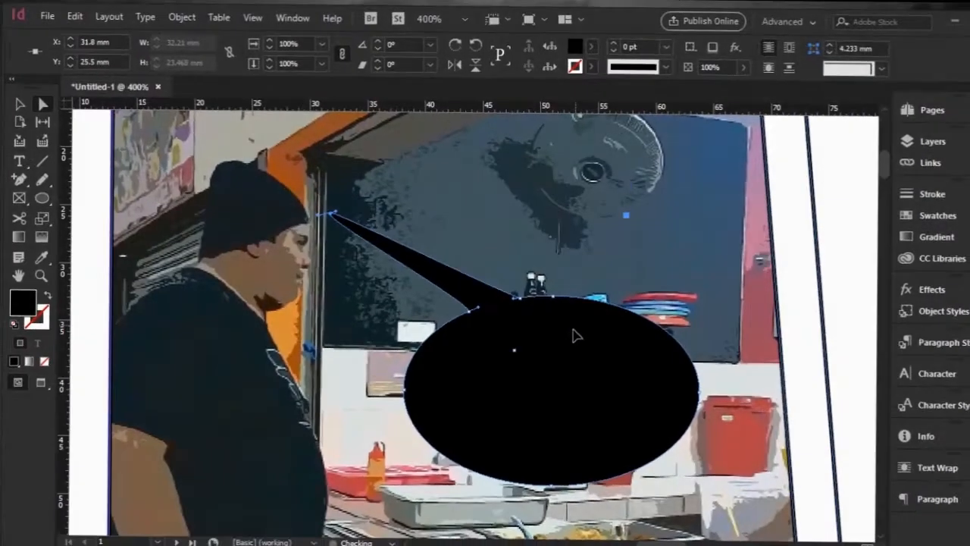
key(Right)
key(Right)
key(Right)
key(Right)
key(Right)
key(Right)
key(Right)
key(Right)
key(Right)
key(Right)
key(Right)
key(Right)
key(Right)
key(Right)
key(Right)
key(Right)
key(Right)
key(Right)
key(Right)
key(Right)
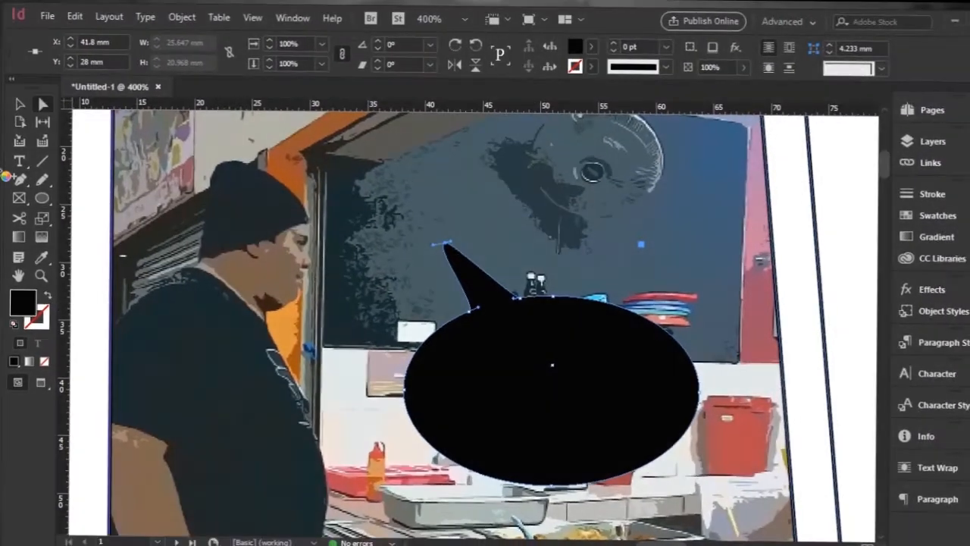
key(v)
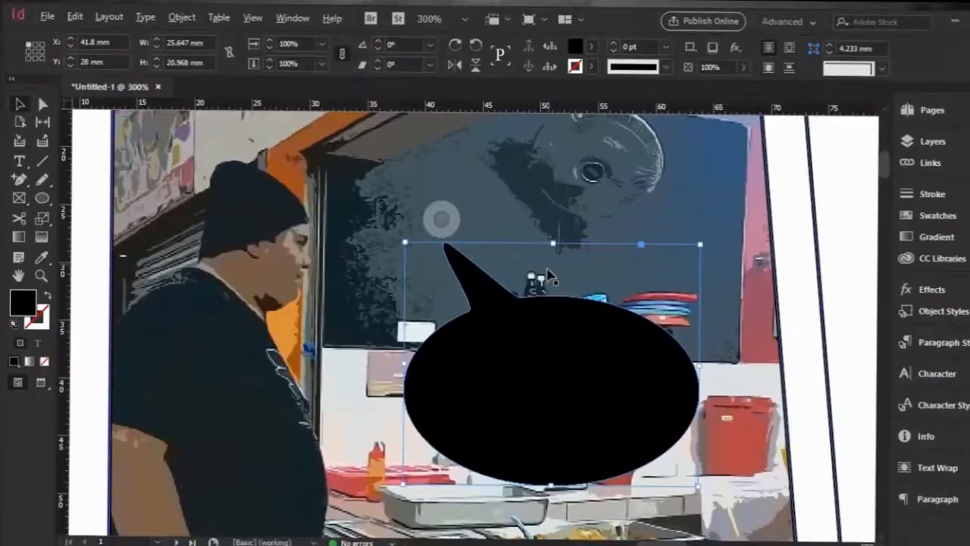
scroll(546, 270, down, 4)
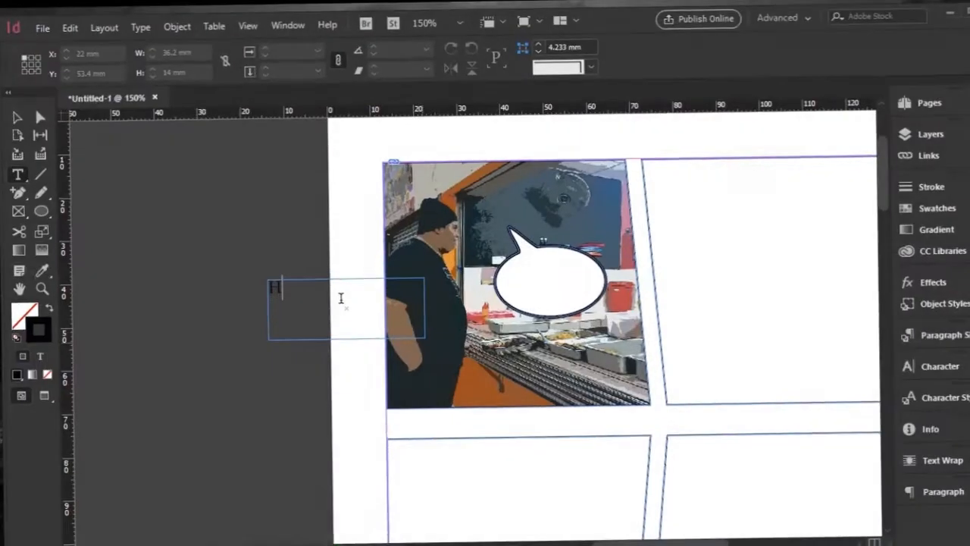
- Enter the dialogue text "HELLO...." in the text frame beside the comic panel
text(HELOO)
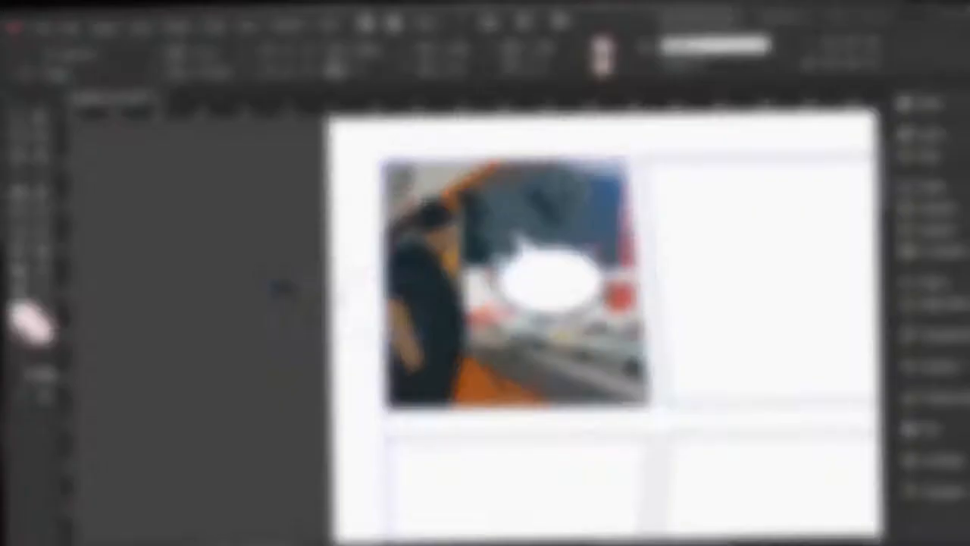
key(BackSpace)
key(BackSpace)
text(LO)
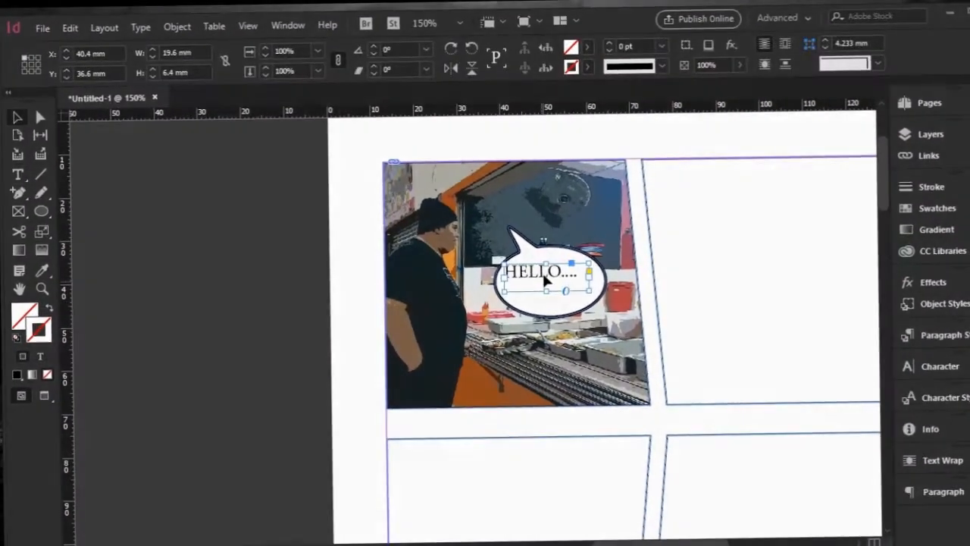
- Change the font of the "HELLO...." text in the speech bubble from Minion Pro to a comic-style typeface
double_click(544, 276)
triple_click(548, 279)
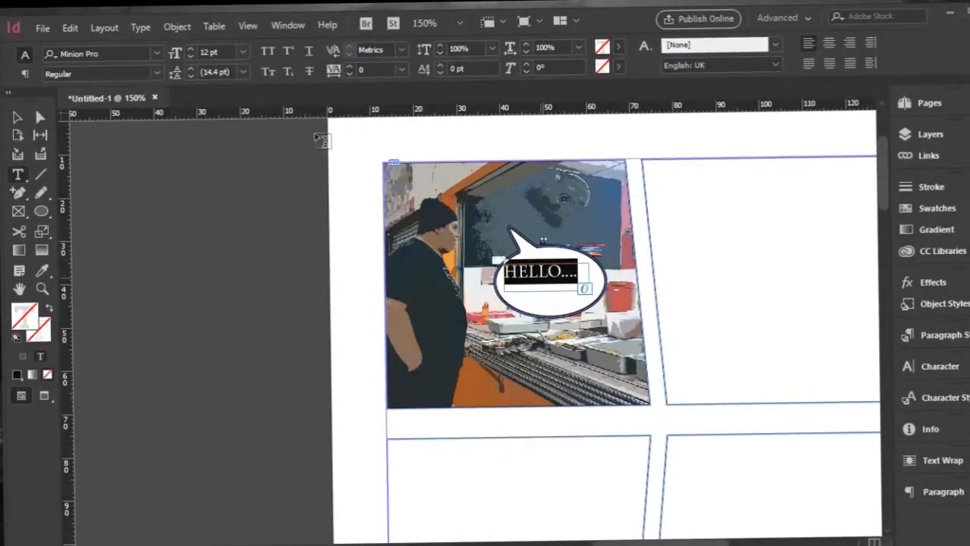
click(165, 44)
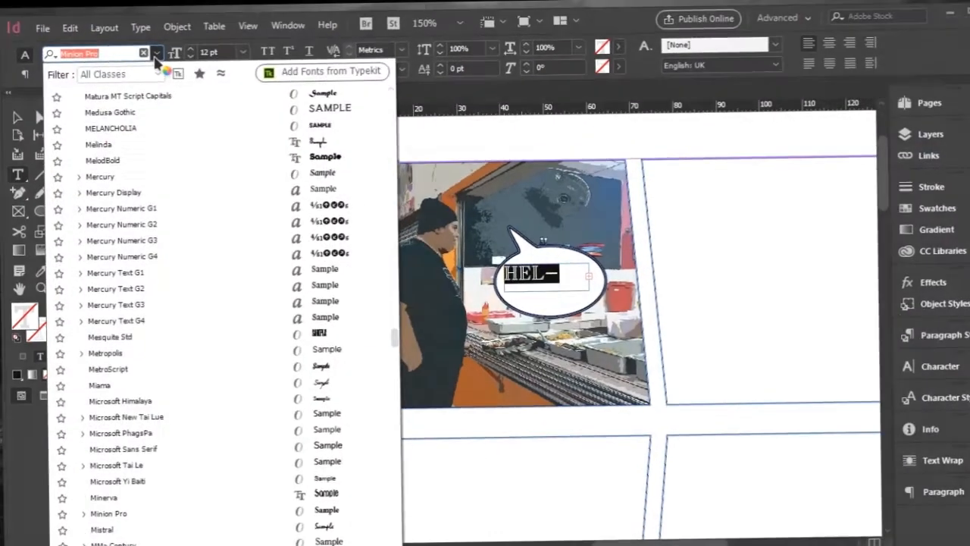
key(Down)
key(Down)
key(Down)
key(Down)
key(Down)
key(Down)
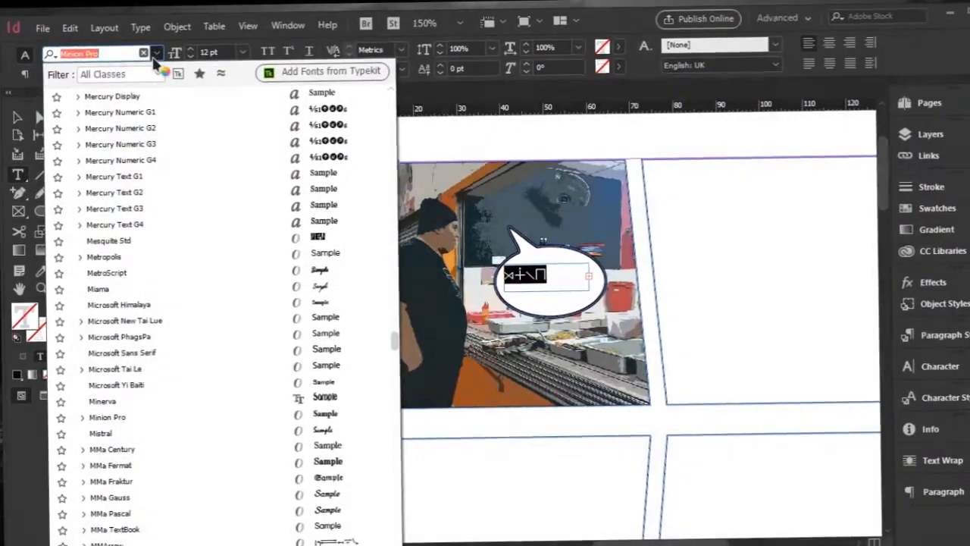
key(Down)
key(Down)
key(Down)
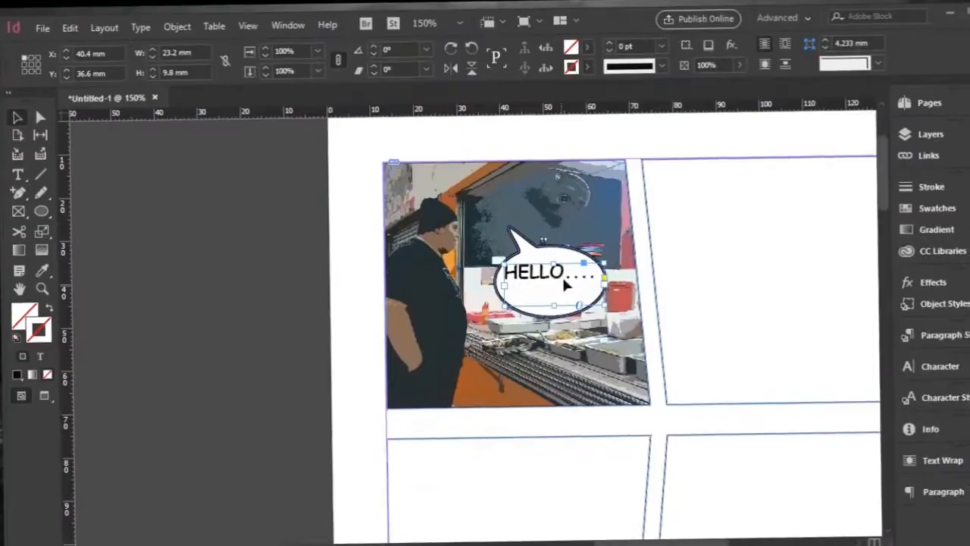
- Shrink the dialogue text frame to its text's height and move it up to Y 39.014 mm inside the speech bubble
double_click(556, 267)
key(shift+Up)
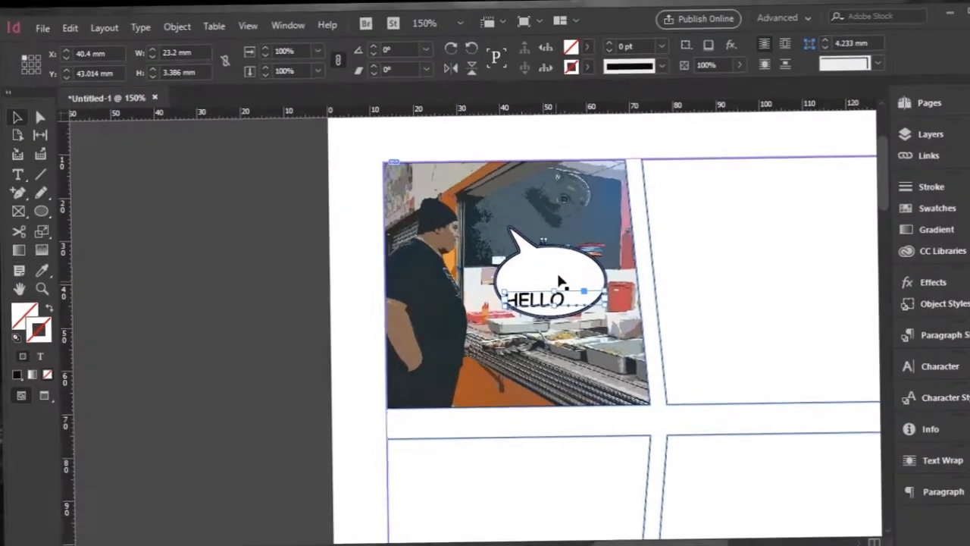
key(Up)
key(Up)
key(Up)
key(Up)
key(Up)
key(Up)
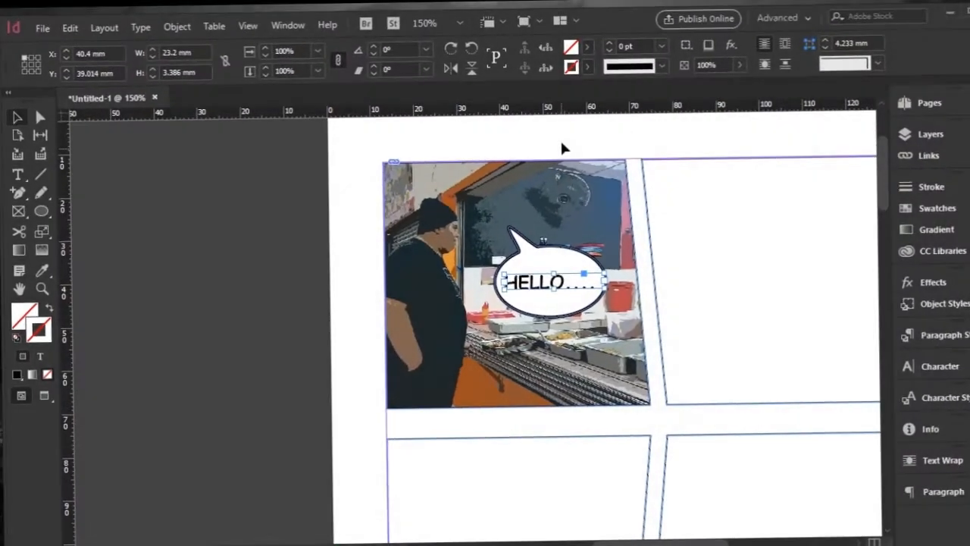
click(561, 144)
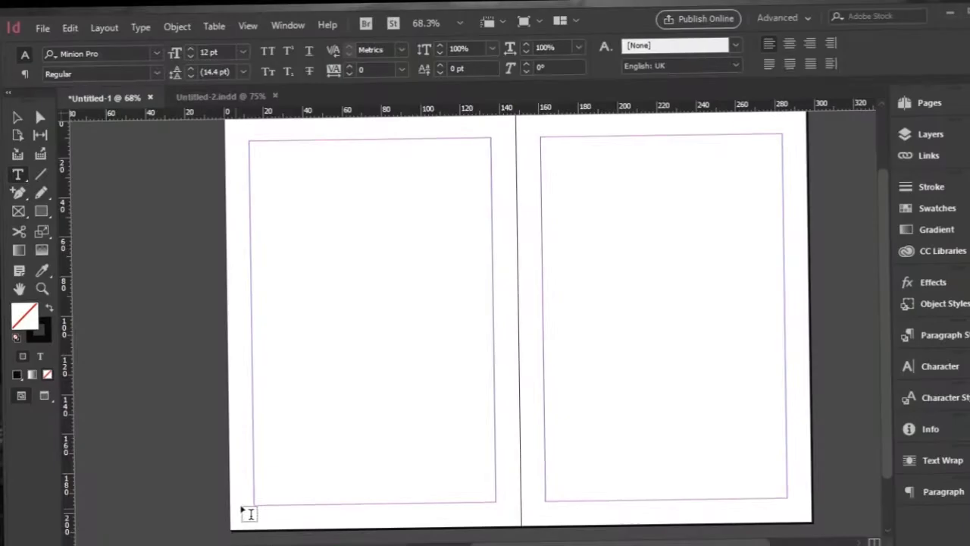
- Draw a text frame about 23 x 9.5 mm in the left master page's lower-left corner and insert a Current Page Number marker
drag(241, 508, 285, 523)
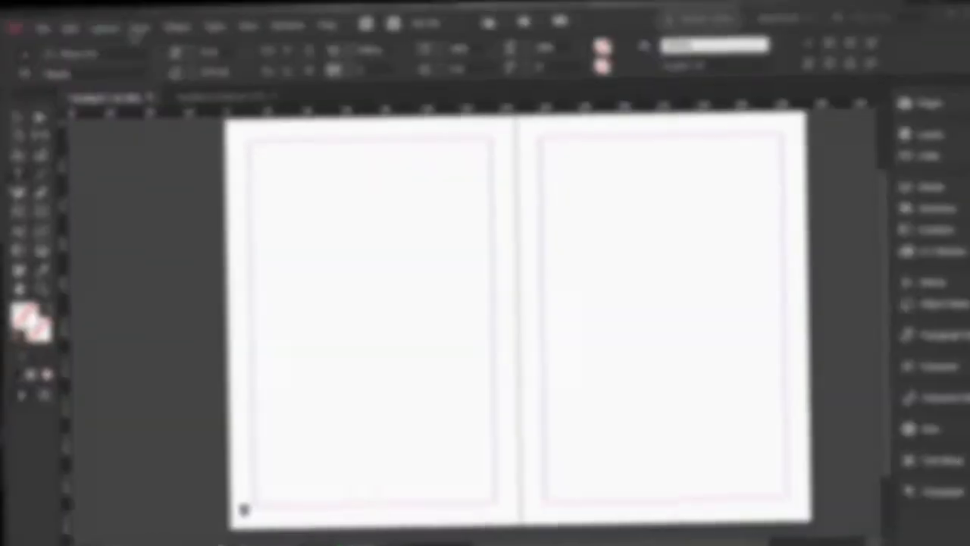
click(150, 18)
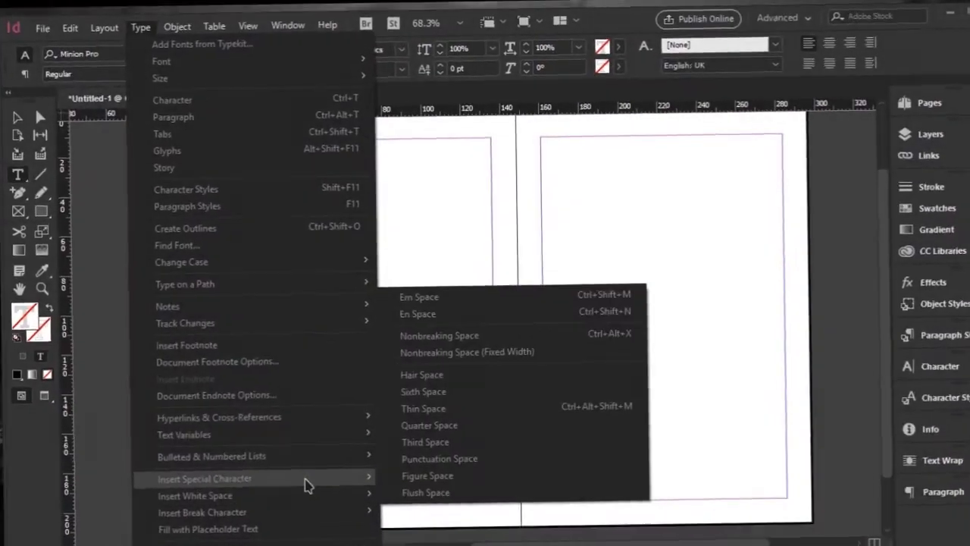
mouse_move(303, 471)
mouse_move(412, 491)
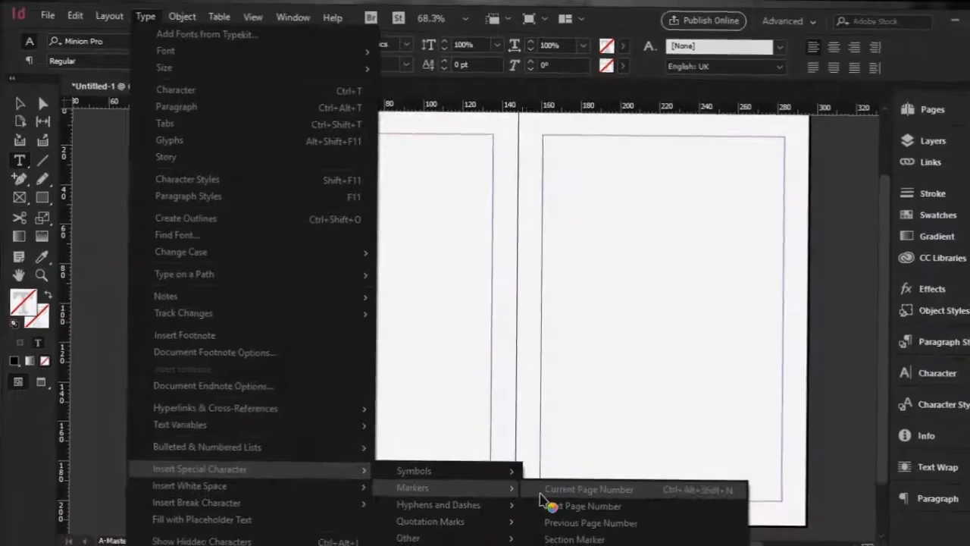
click(541, 492)
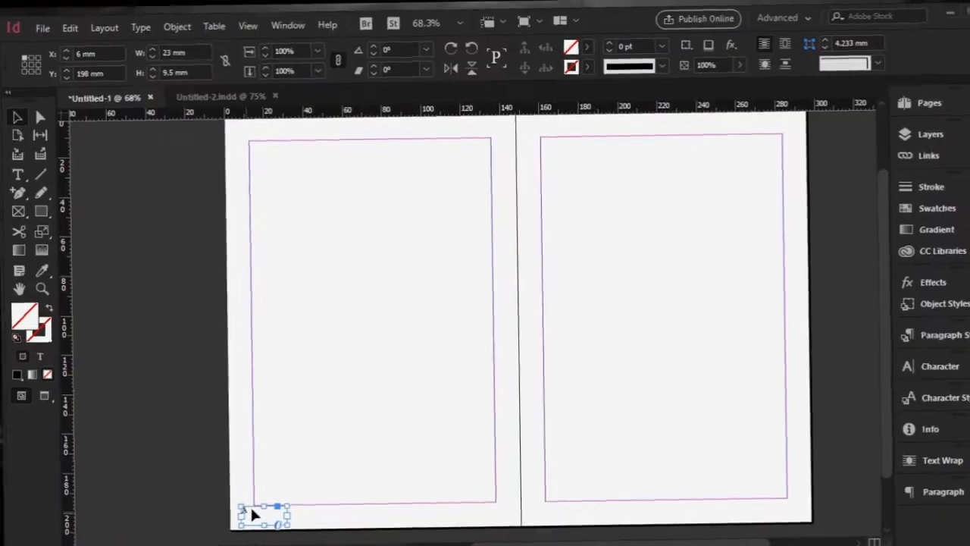
- Copy the page-number frame to the right master page's lower-right corner at X 267 mm and right-align its text
drag(248, 505, 766, 517)
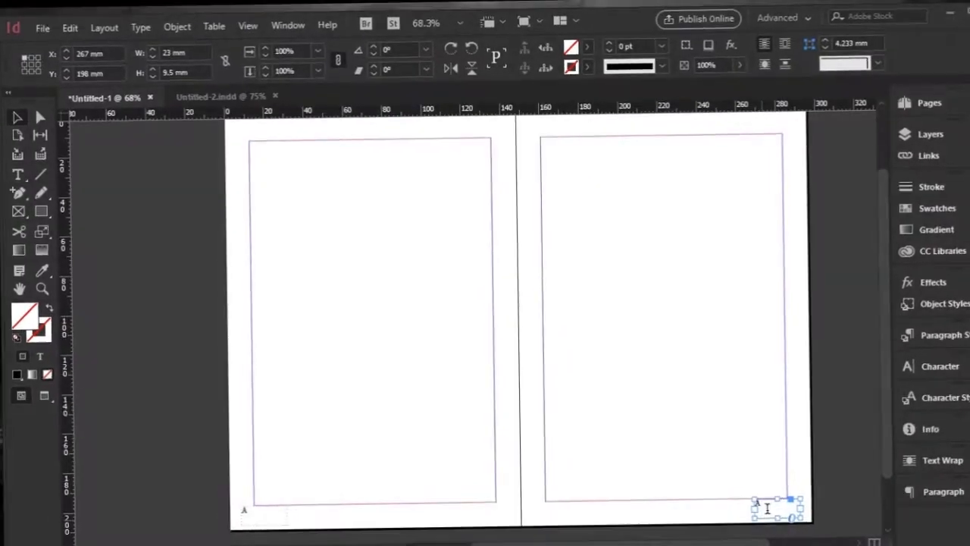
double_click(767, 508)
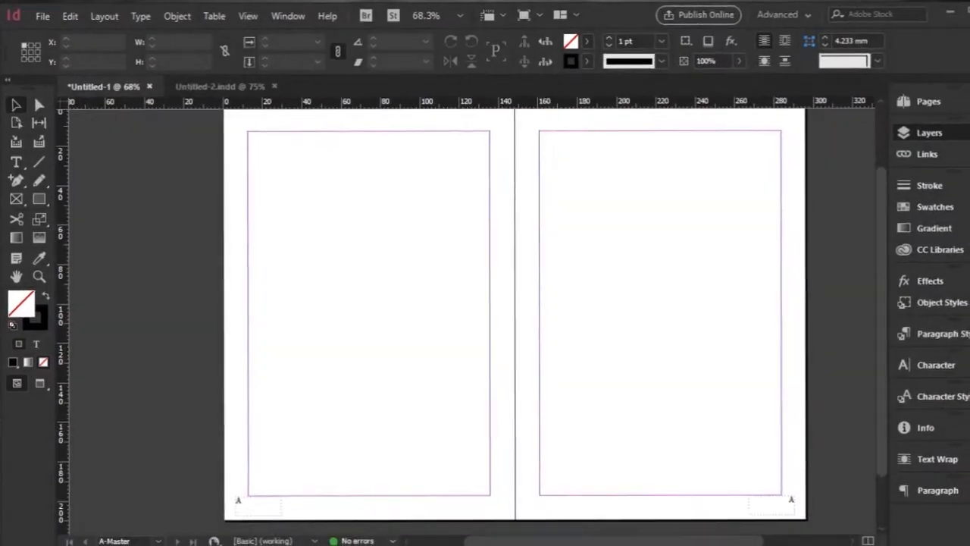
- Review page 1 and the 2-3 spread, and add two new pages after page 3
click(931, 135)
click(960, 106)
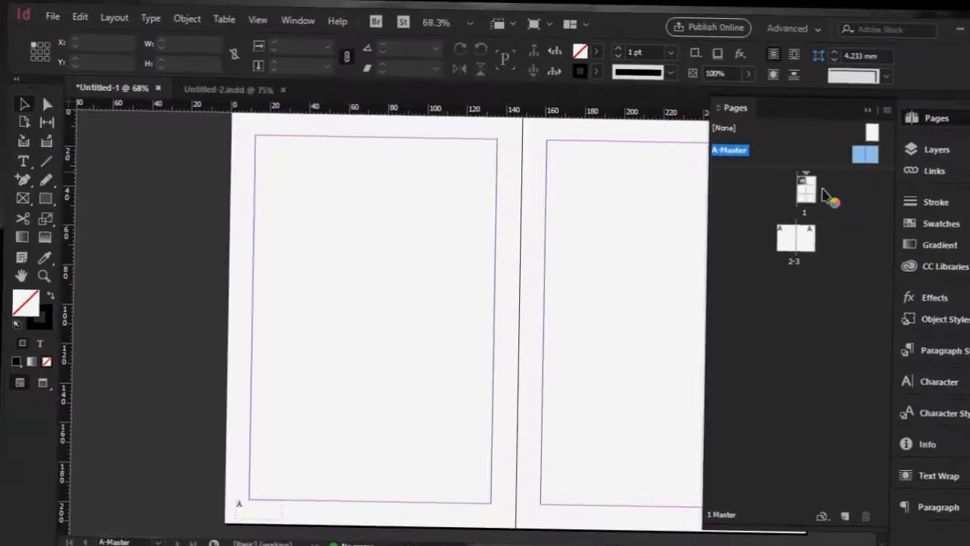
click(805, 182)
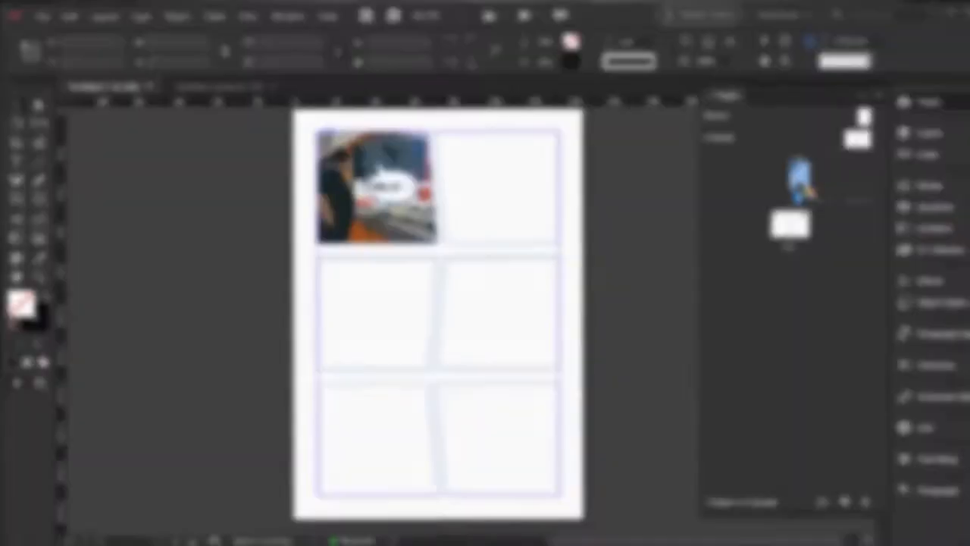
click(786, 228)
double_click(786, 228)
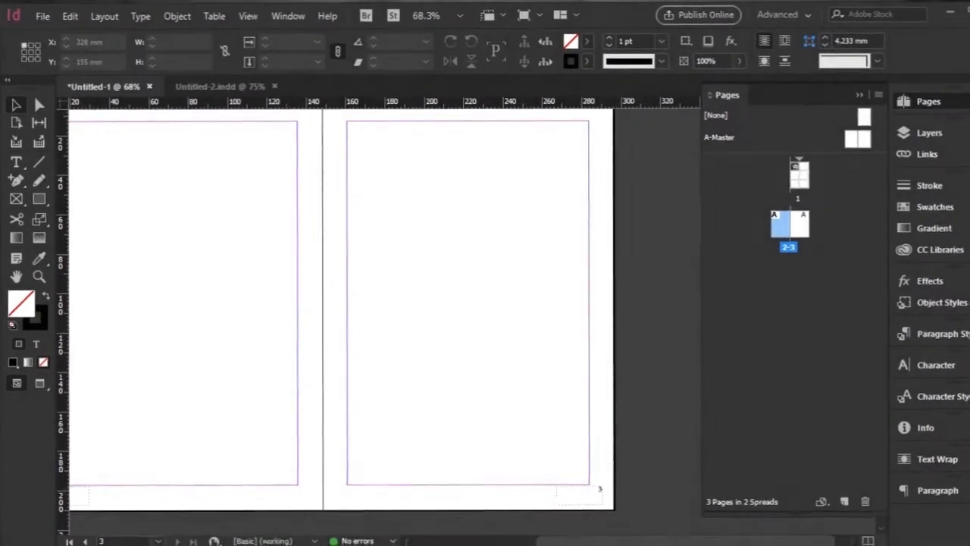
click(845, 517)
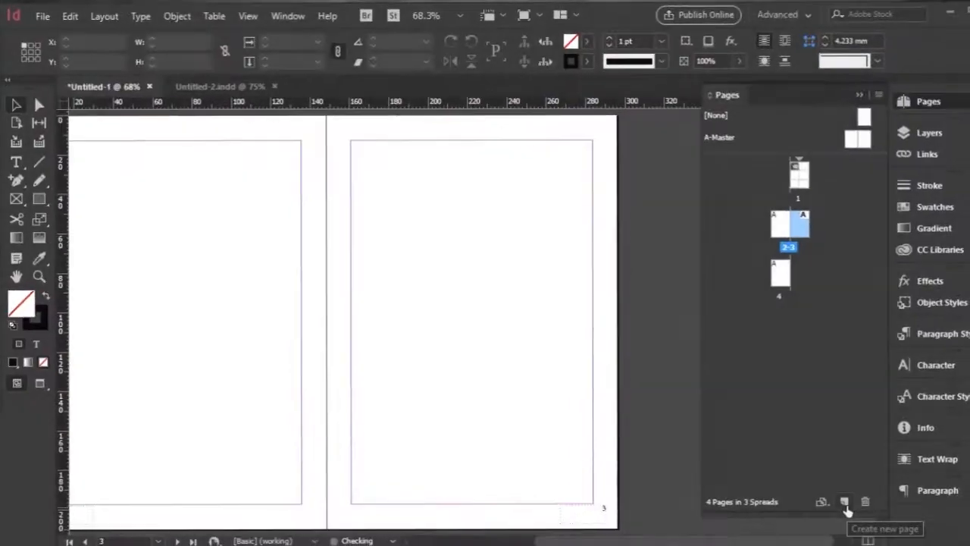
click(846, 517)
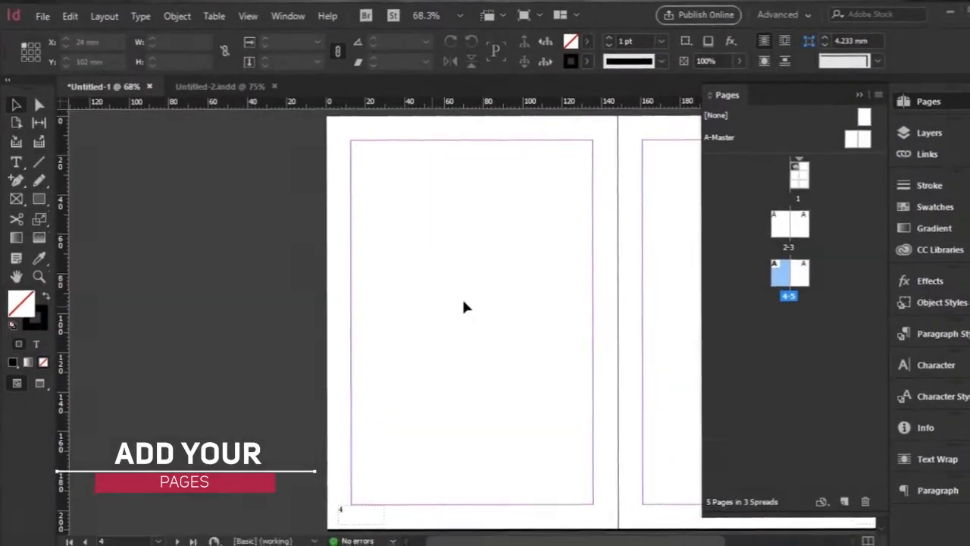
- Draw a 296 x 210 mm rectangle at X 0, Y 0 covering both pages of the A-Master spread
drag(462, 304, 181, 274)
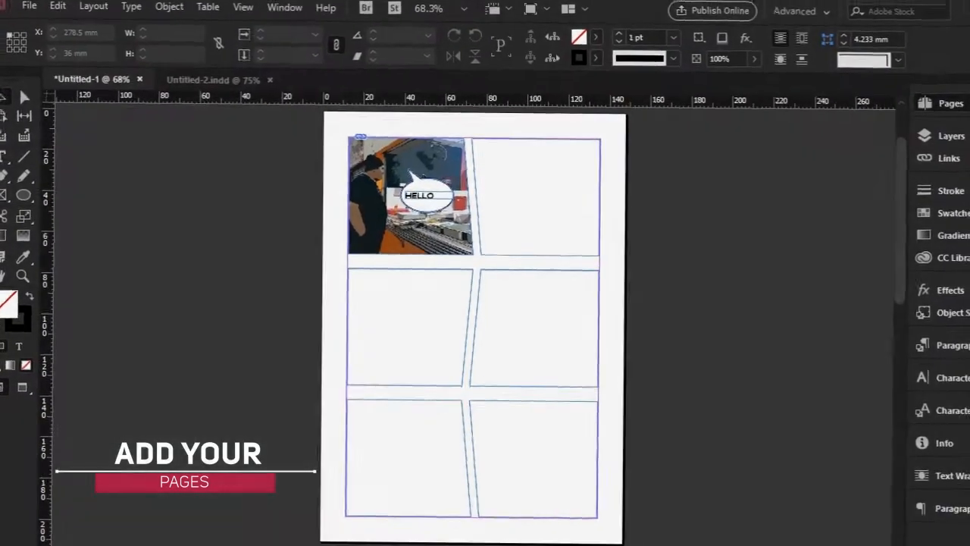
click(945, 95)
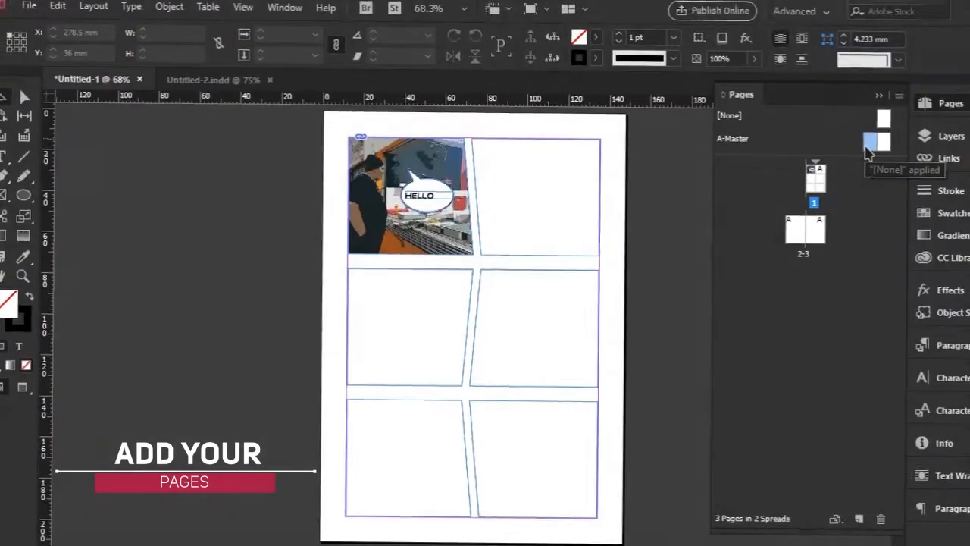
double_click(872, 135)
click(555, 188)
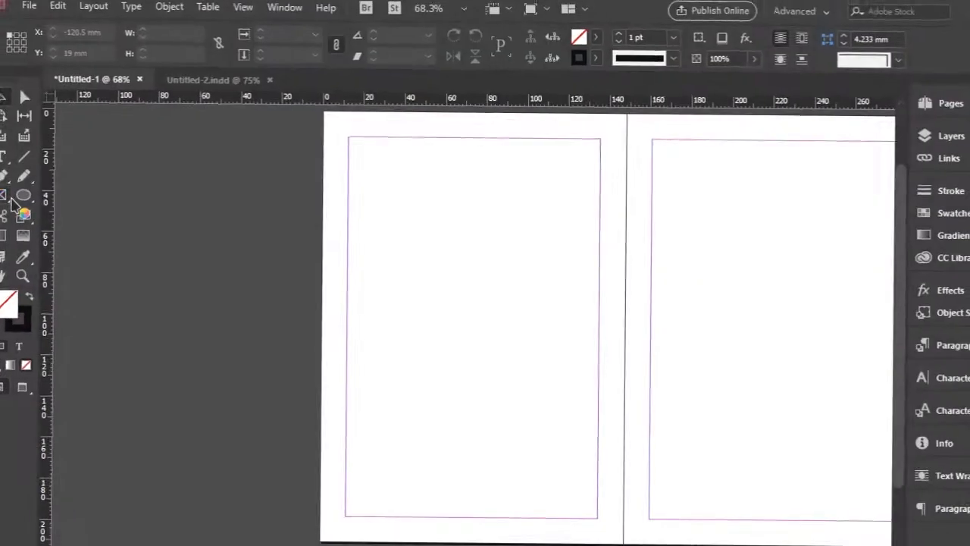
click(21, 196)
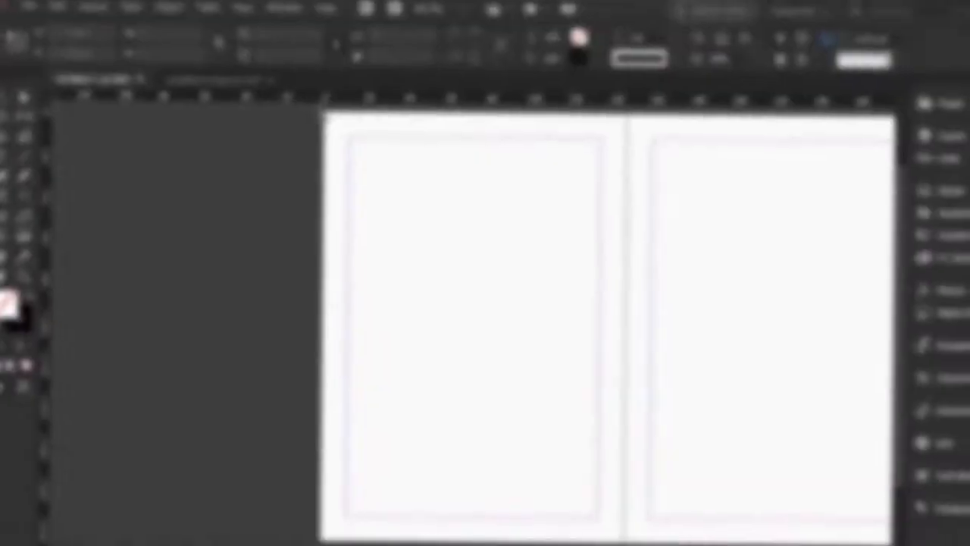
drag(325, 114, 648, 468)
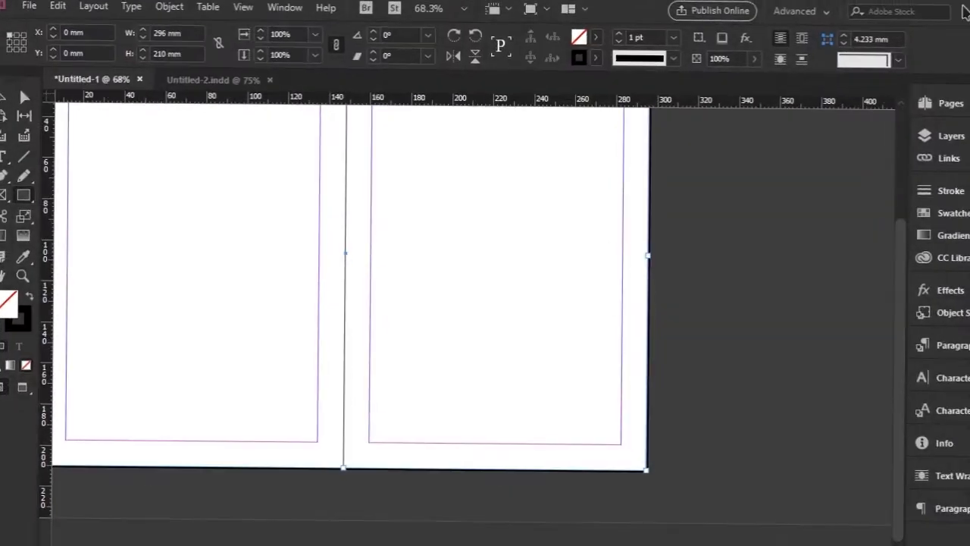
- Fill the full-spread master rectangle with the [Black] swatch as the page background
click(594, 38)
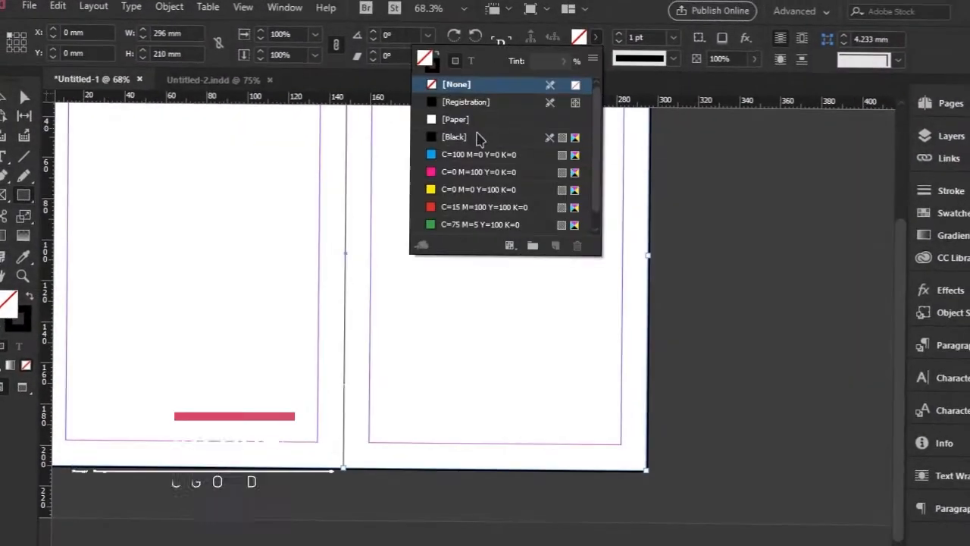
click(470, 106)
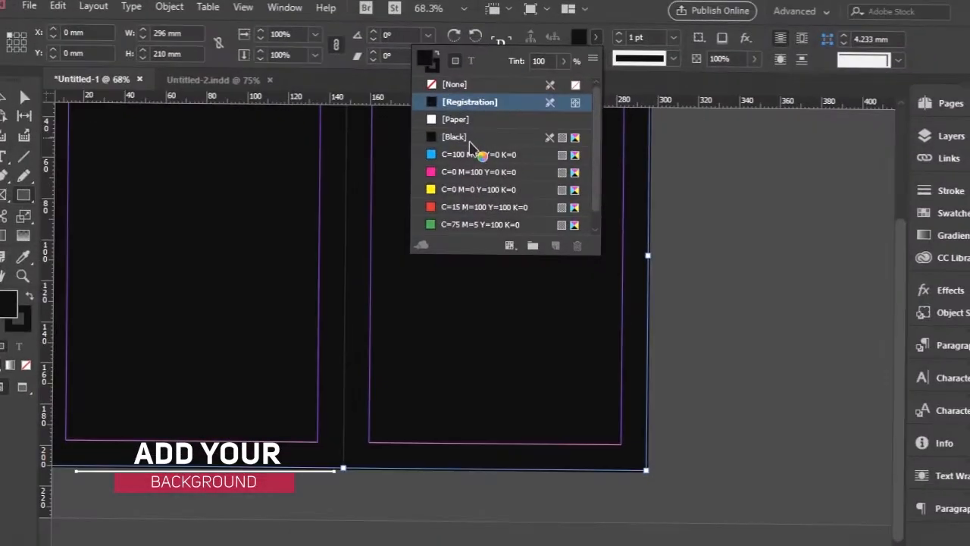
click(467, 135)
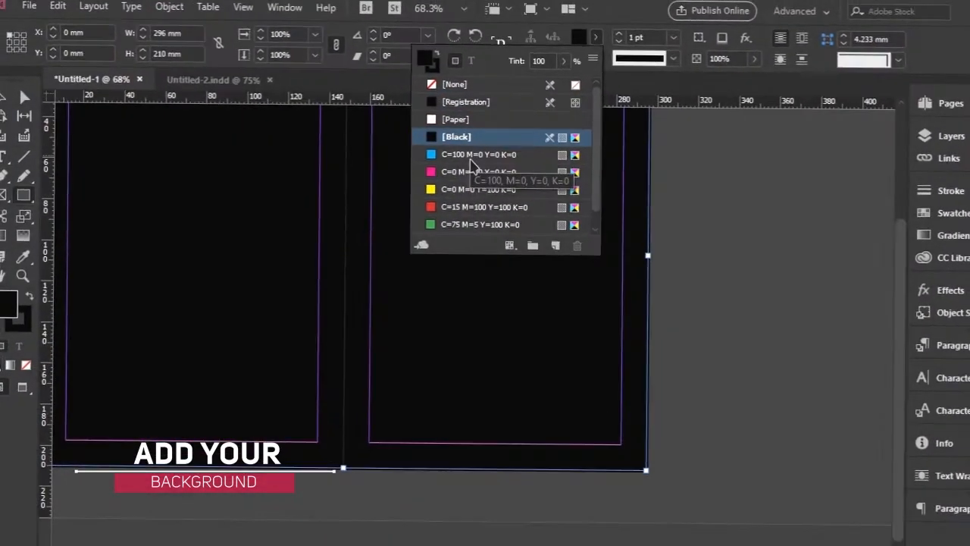
click(470, 149)
scroll(470, 134, down, 1)
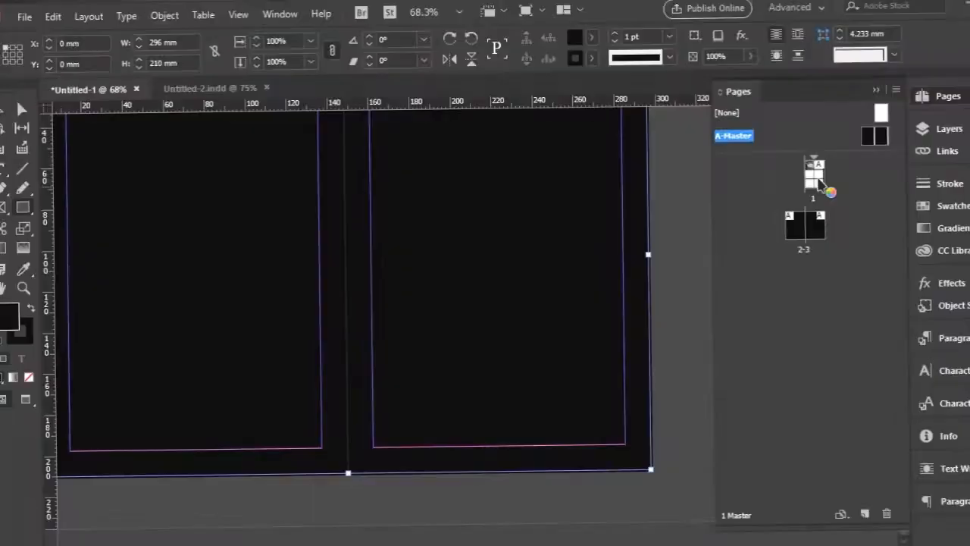
- Check how the master background shows on page 1 and on the 2-3 spread
double_click(816, 178)
scroll(589, 186, up, 2)
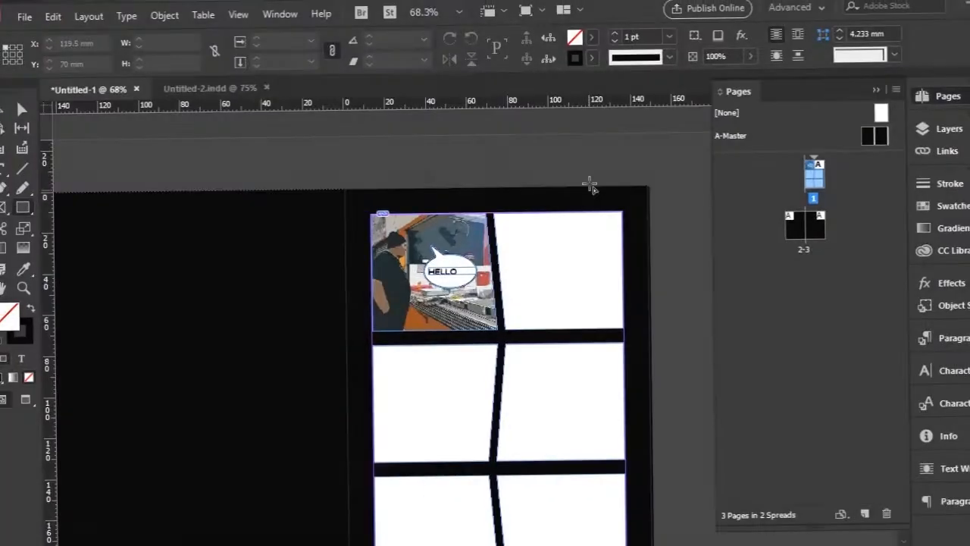
scroll(590, 185, down, 6)
scroll(586, 177, up, 1)
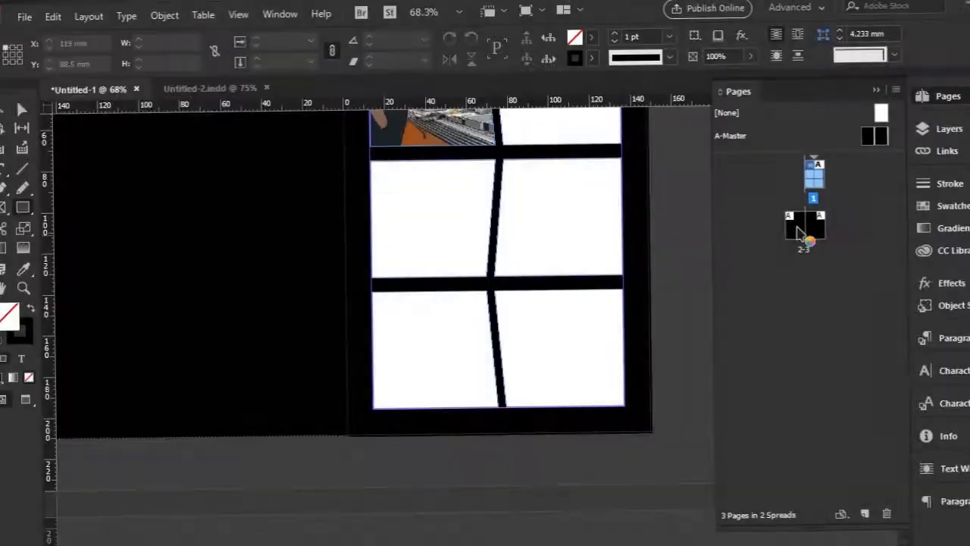
double_click(806, 224)
double_click(816, 235)
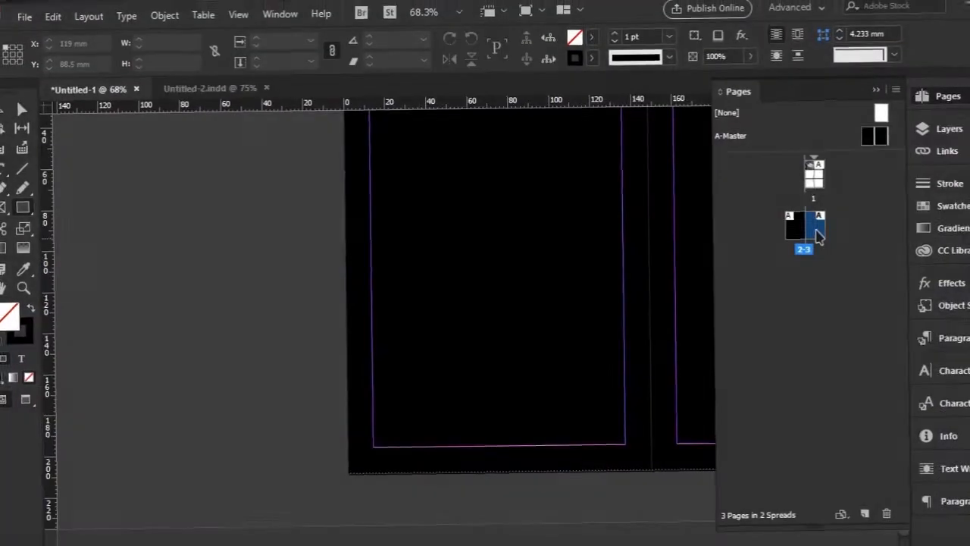
scroll(512, 265, up, 8)
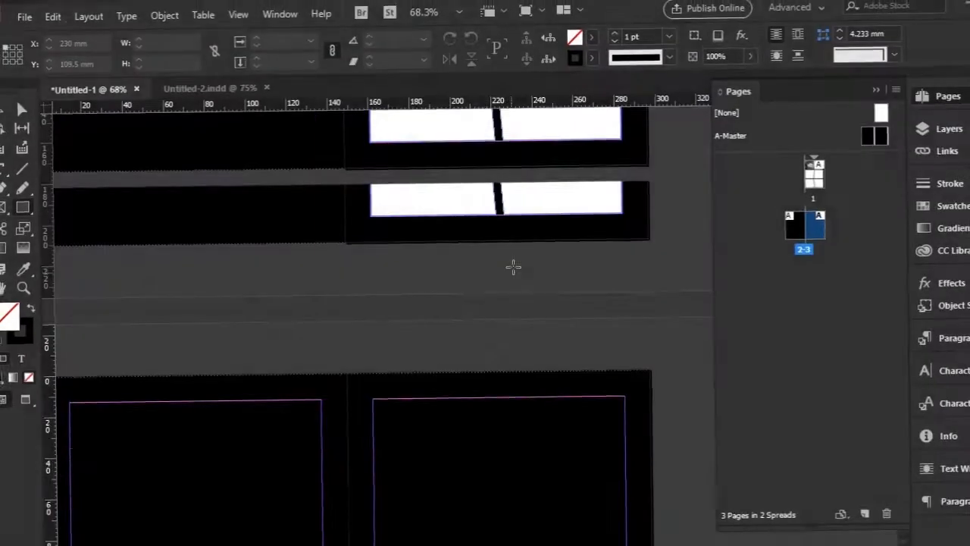
scroll(512, 265, down, 7)
scroll(512, 265, up, 8)
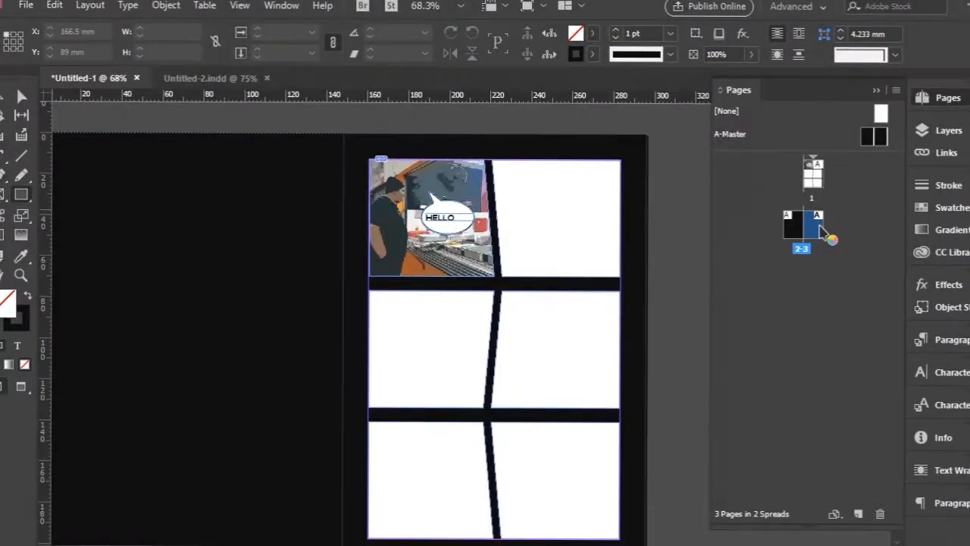
- Apply the [None] master to page 1 and compare it with the 2-3 spread
click(813, 173)
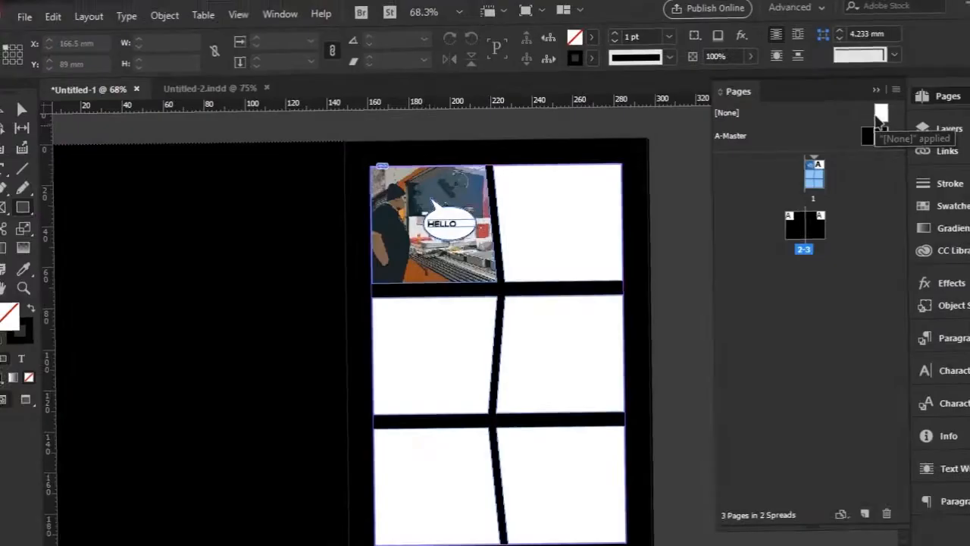
drag(880, 113, 817, 182)
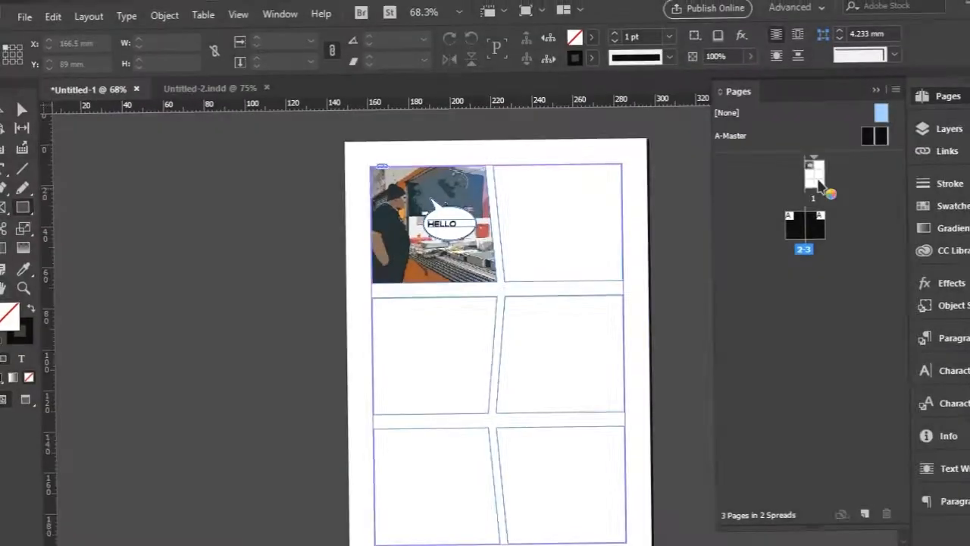
scroll(600, 220, down, 10)
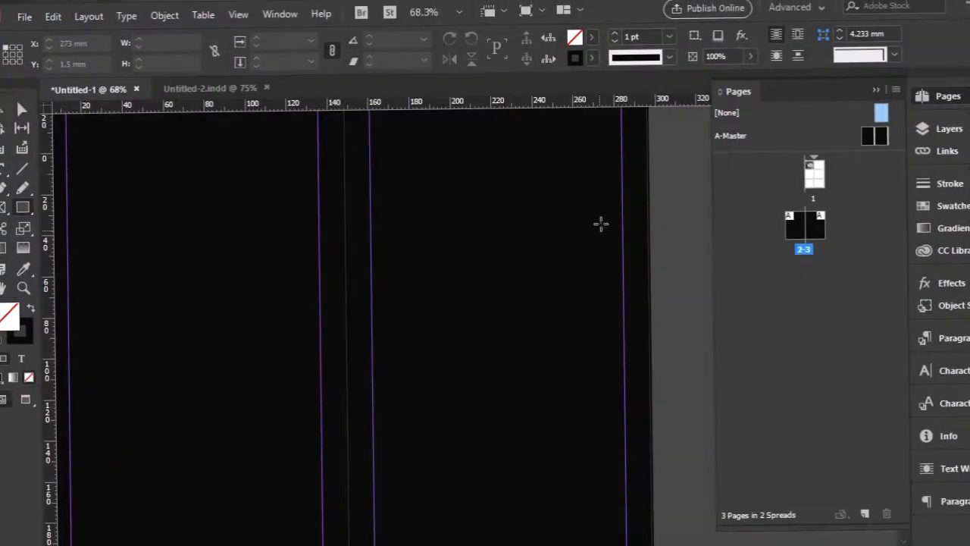
scroll(600, 220, up, 8)
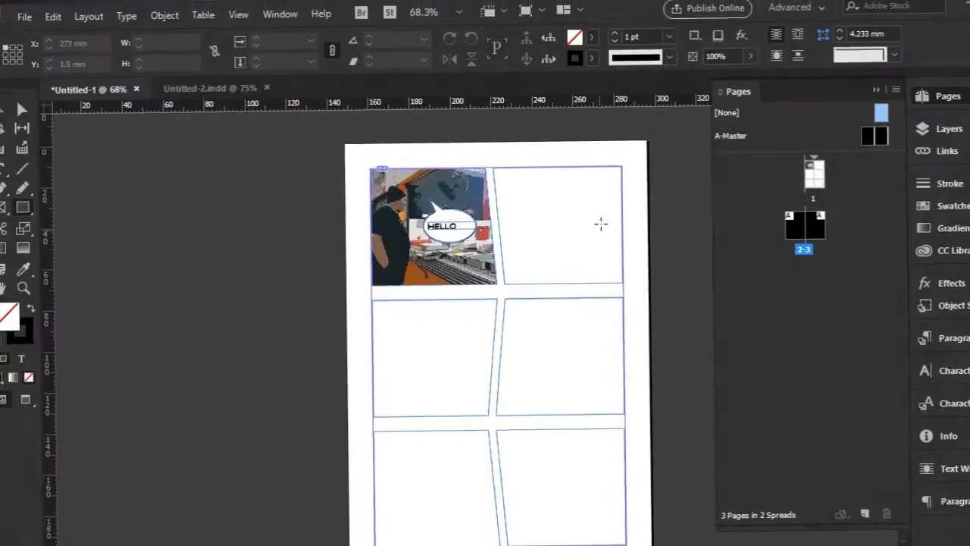
scroll(627, 212, down, 10)
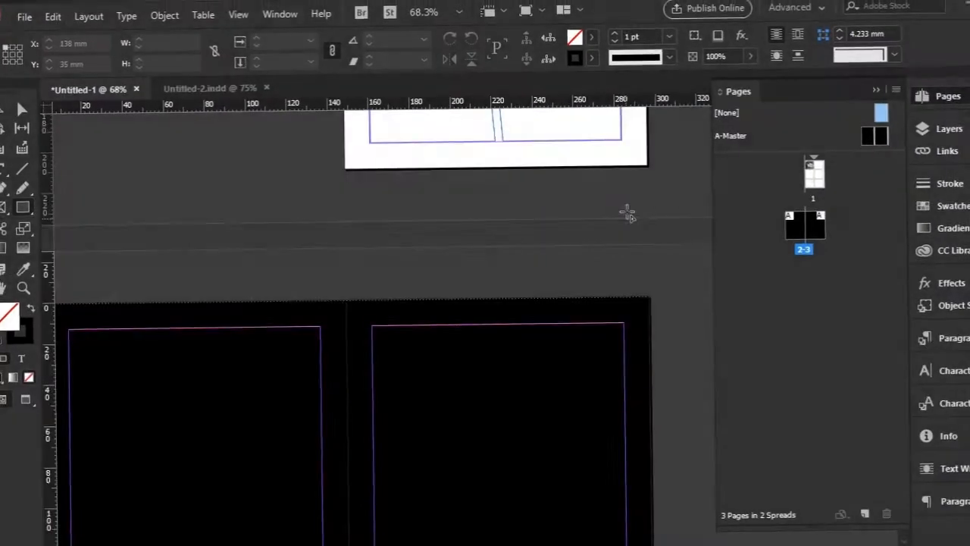
scroll(628, 213, up, 8)
scroll(627, 213, up, 2)
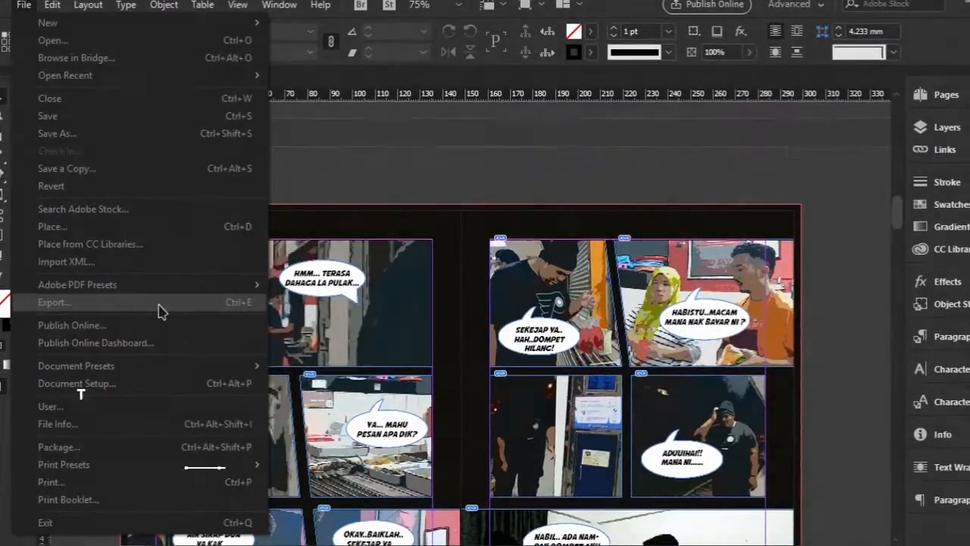
- Export the finished comic Untitled-2.indd to the Comic folder as Untitled-2.pdf in Adobe PDF (Interactive) format
click(159, 322)
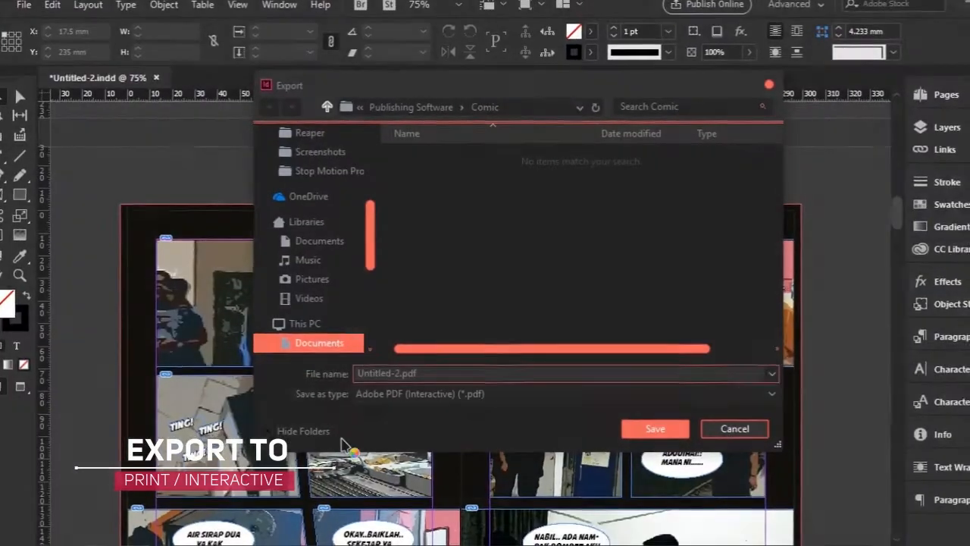
click(409, 395)
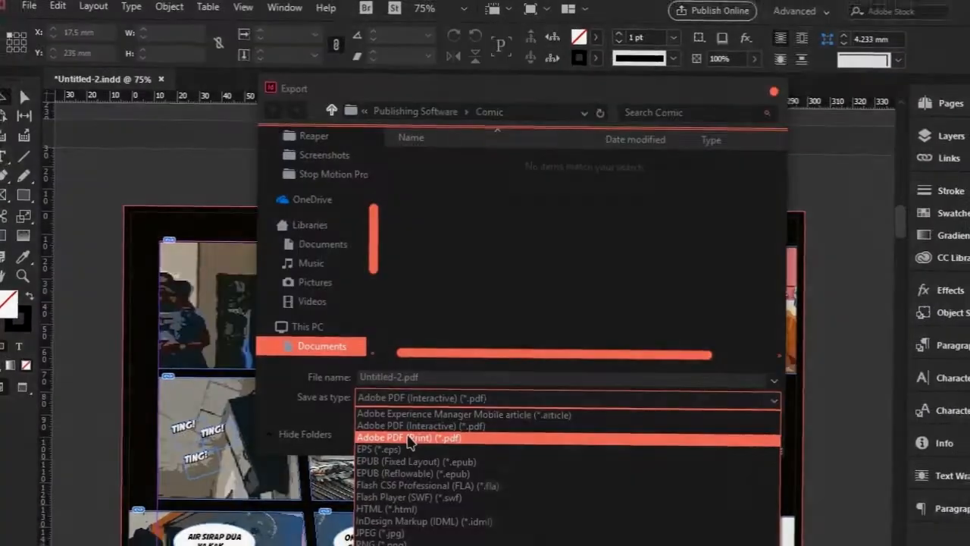
click(409, 434)
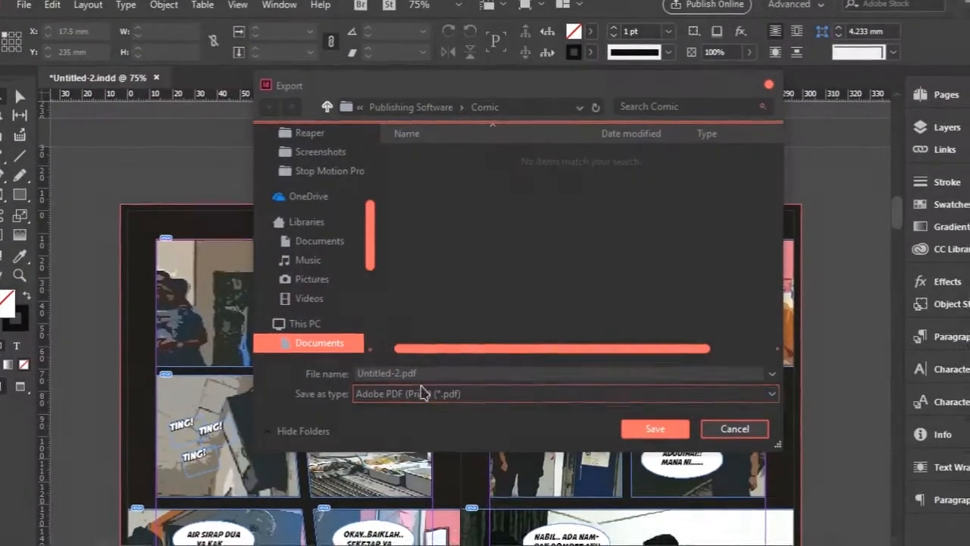
click(494, 401)
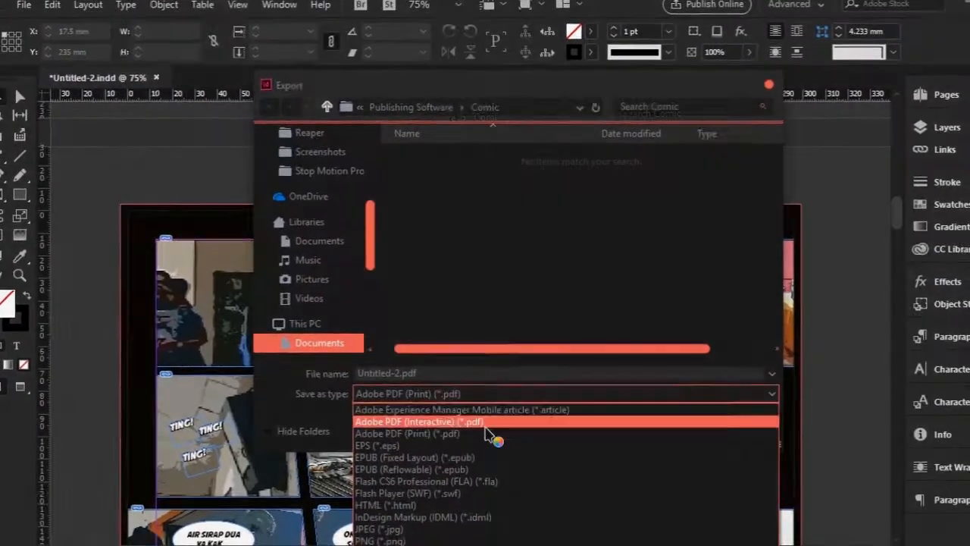
click(485, 425)
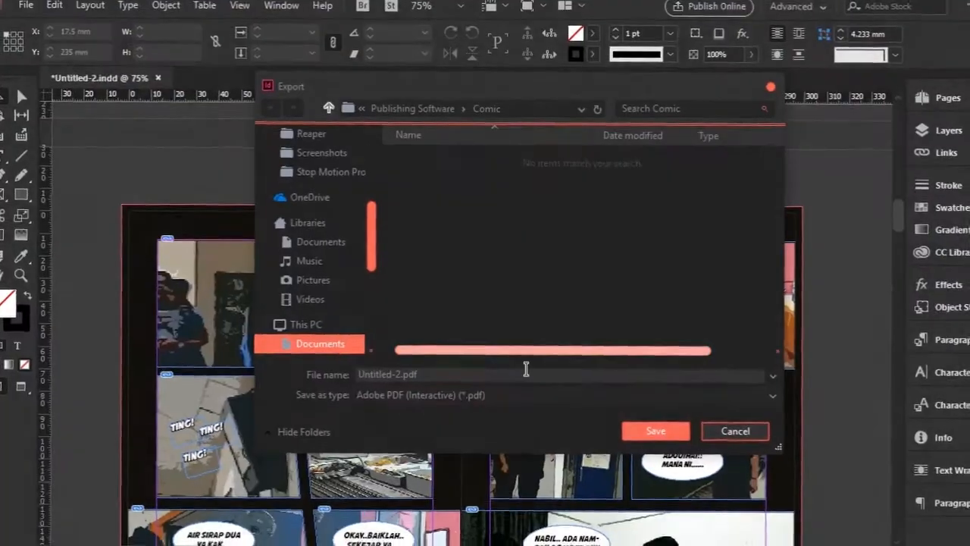
click(656, 431)
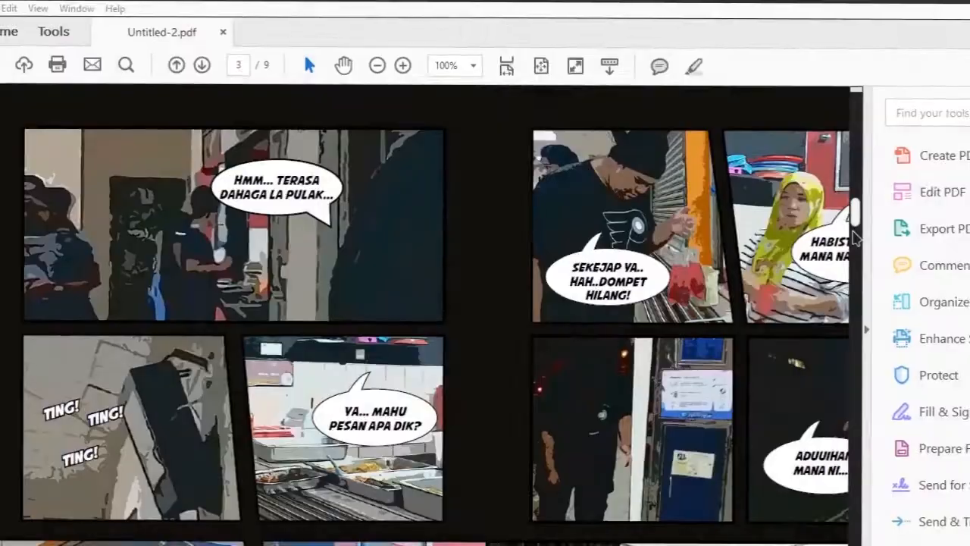
- Look through the exported Untitled-2.pdf in Acrobat from the cover onward, reducing the zoom to 75%
scroll(855, 238, up, 15)
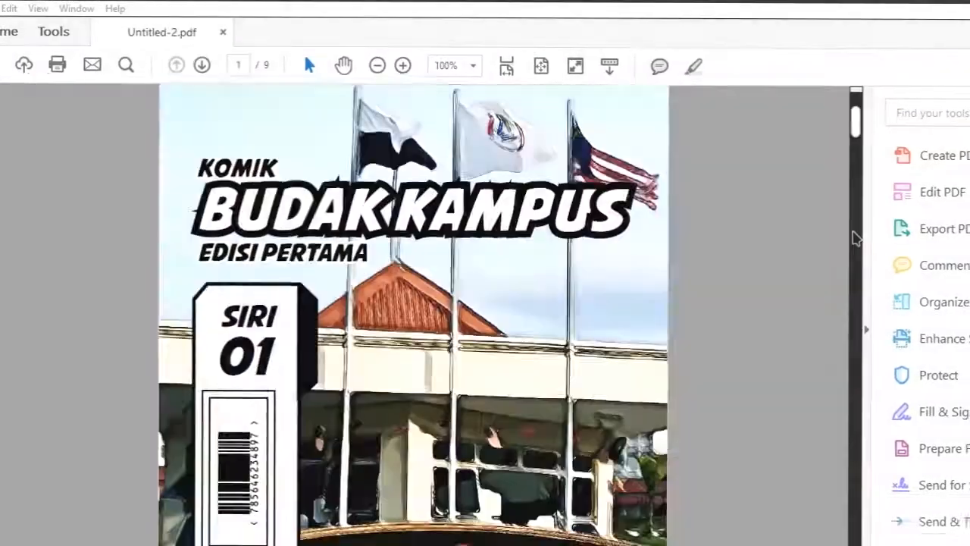
scroll(855, 238, down, 6)
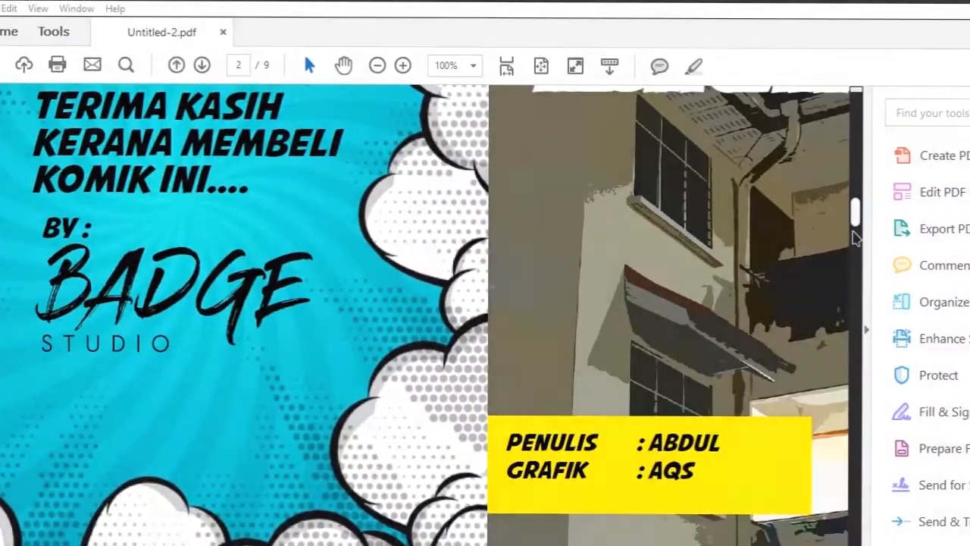
scroll(856, 238, down, 5)
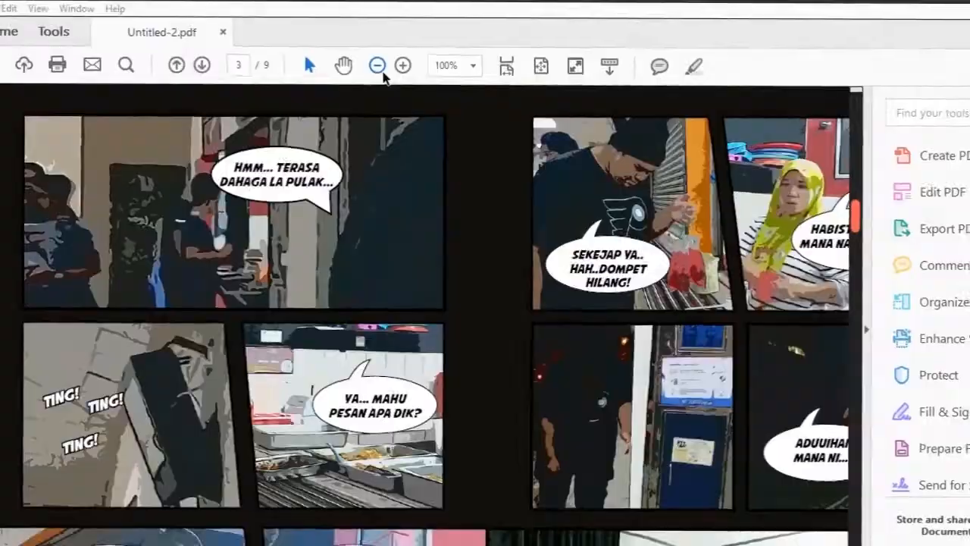
click(377, 65)
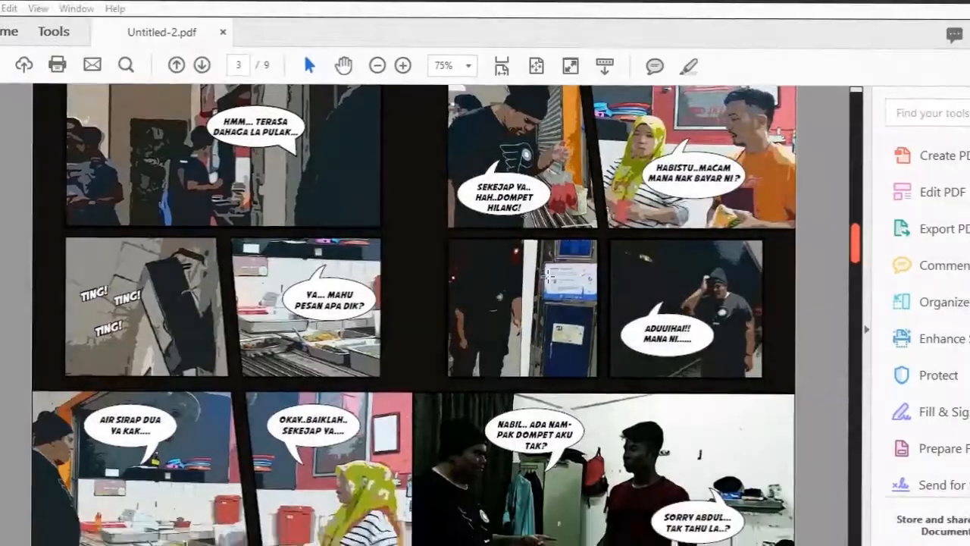
scroll(548, 277, down, 5)
scroll(548, 276, down, 5)
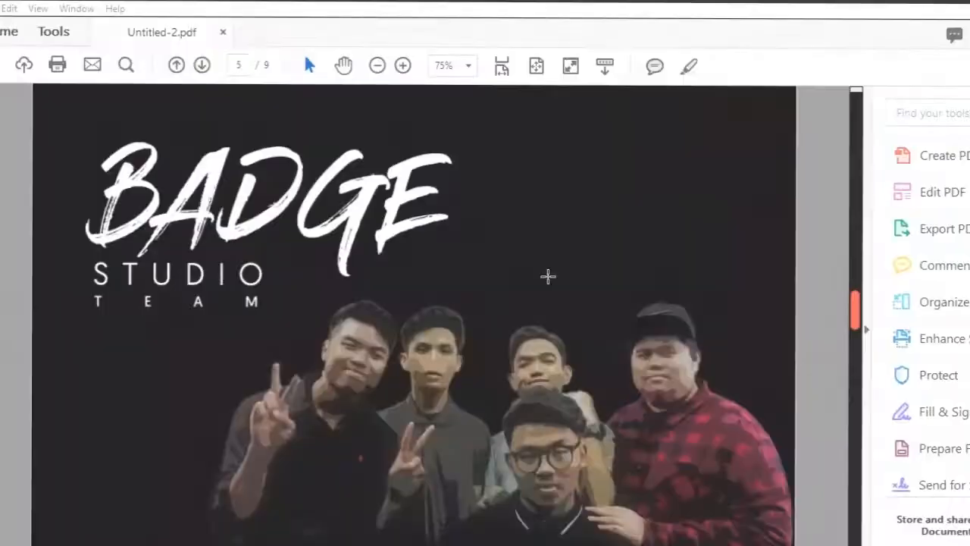
scroll(548, 277, down, 10)
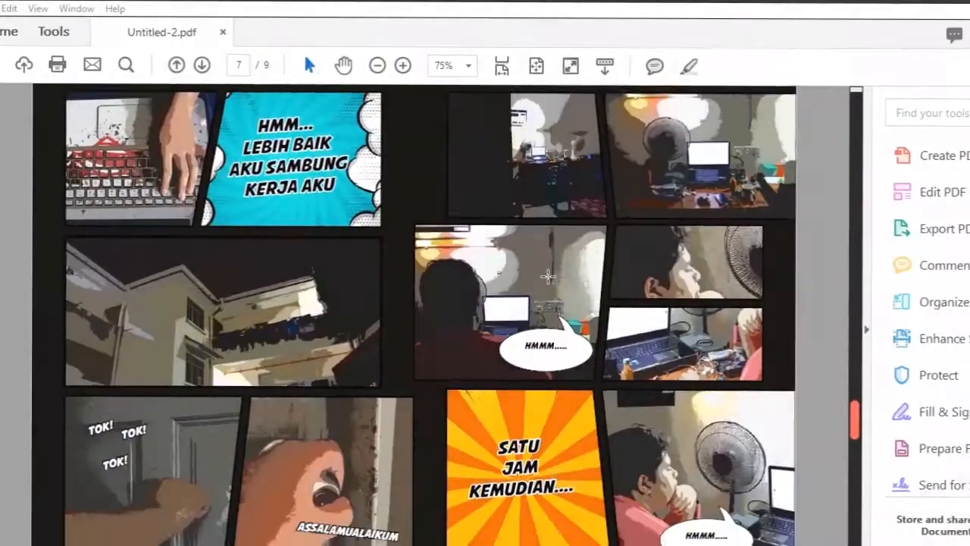
scroll(549, 277, down, 5)
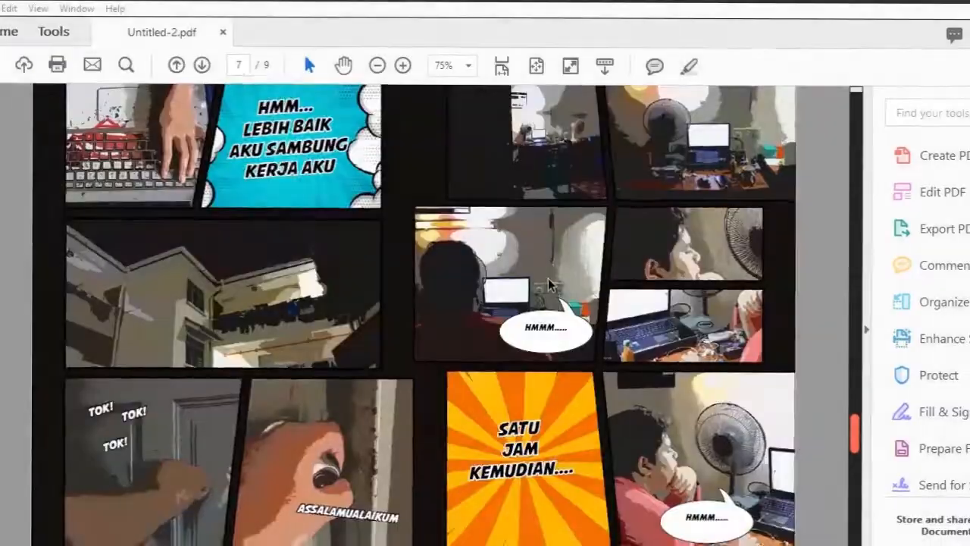
scroll(552, 285, up, 10)
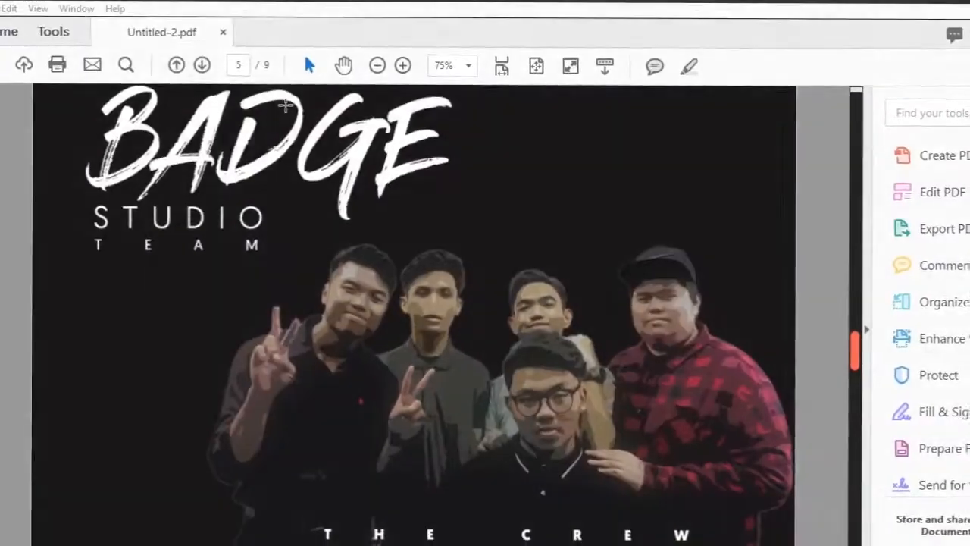